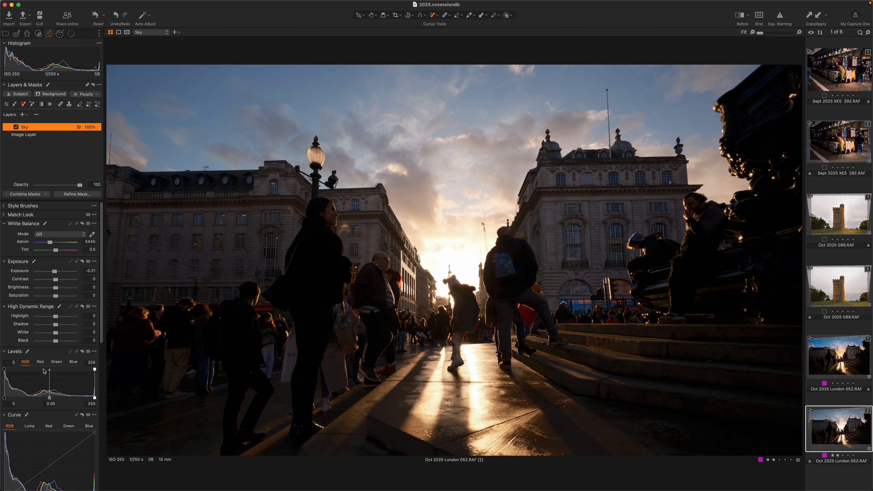
Raise the Sky layer's black input level to 14 and set its saturation to 51.
drag(8, 397, 11, 397)
drag(56, 296, 70, 296)
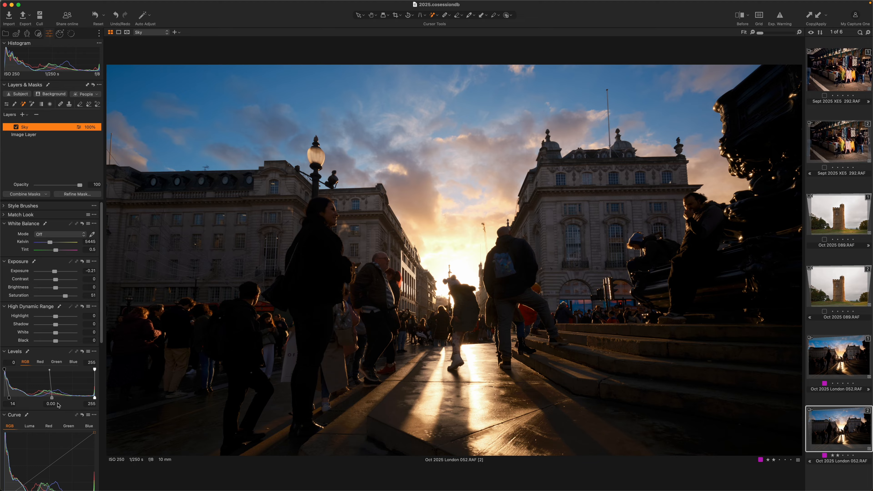
drag(56, 316, 56, 318)
Add a new empty adjustment layer above Sky and name it Sky grad.
click(22, 115)
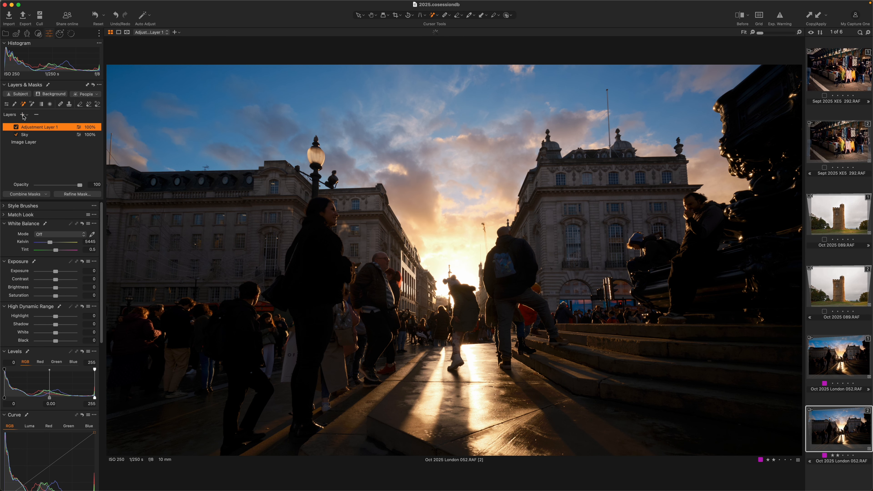
right_click(36, 129)
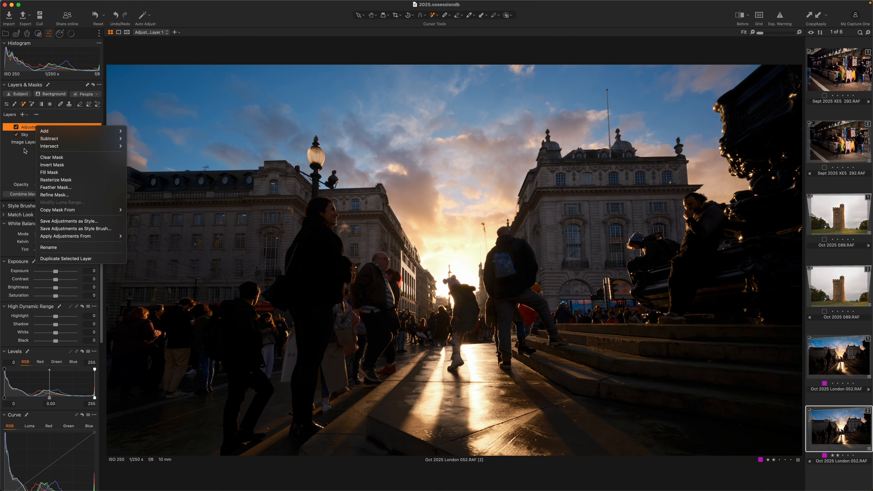
click(28, 159)
double_click(33, 128)
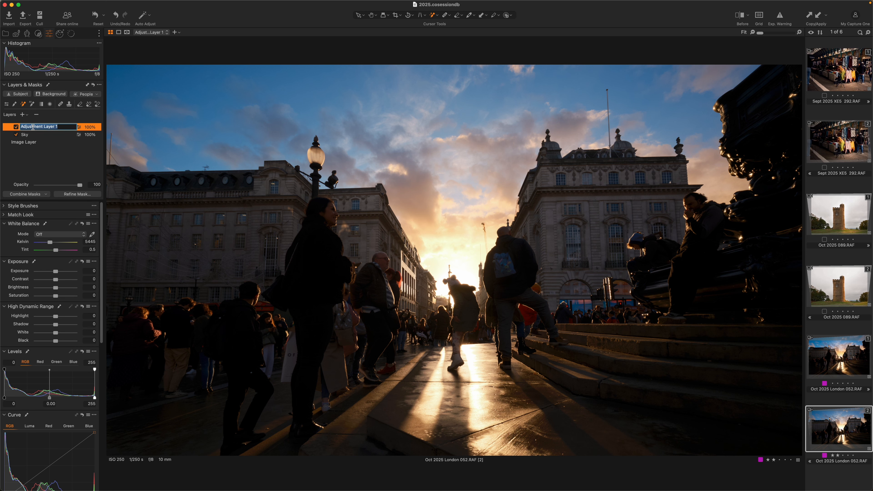
text(Sky grad)
key(Return)
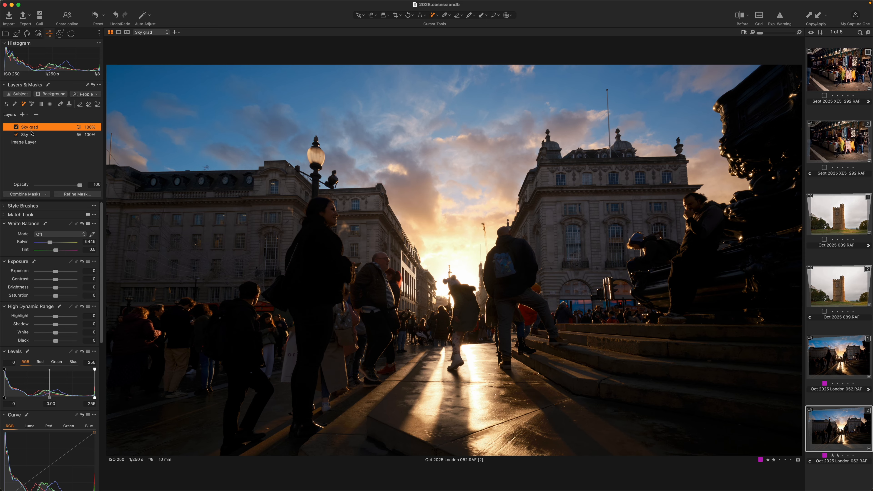
Copy the Sky layer's mask to Sky grad and intersect it with a linear gradient covering the bright sky near the horizon.
right_click(30, 131)
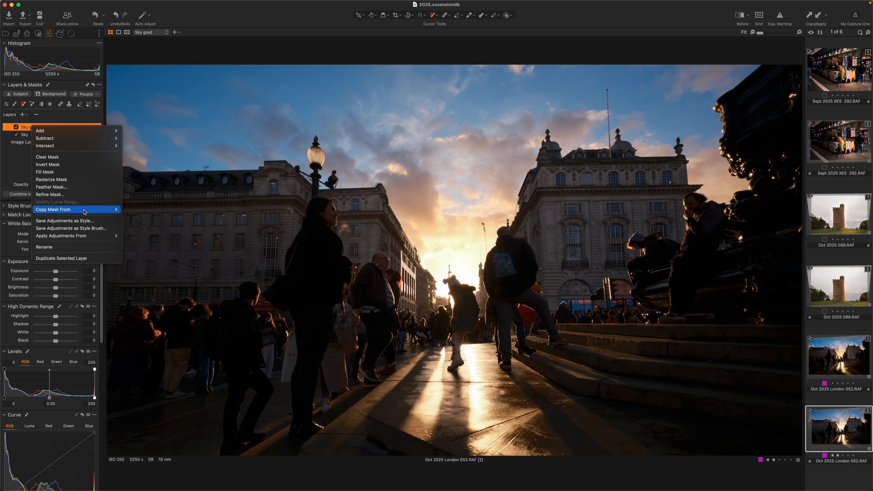
click(129, 217)
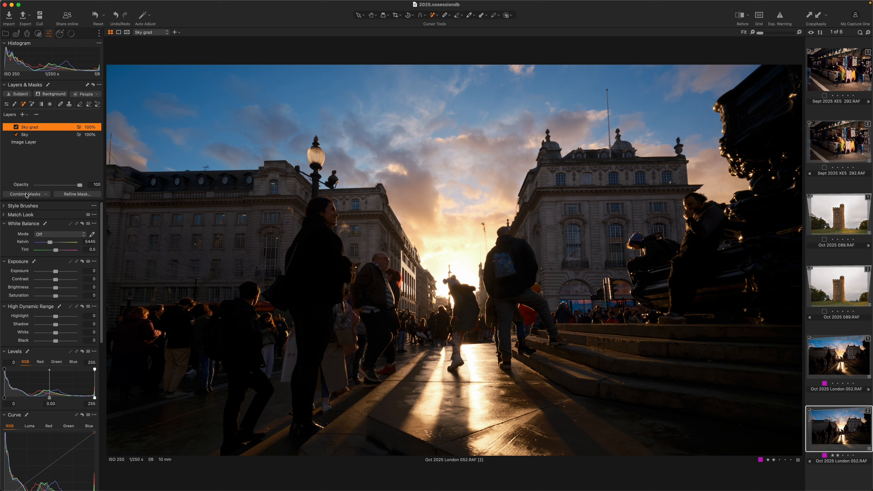
click(47, 195)
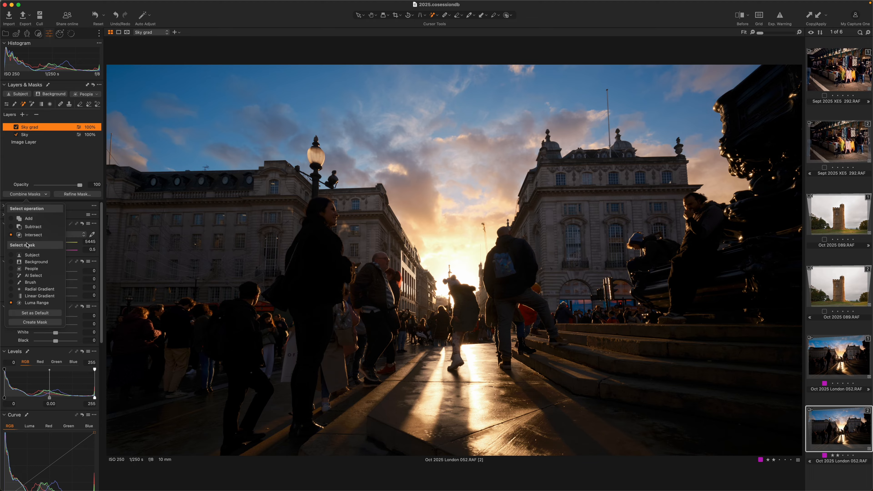
click(37, 294)
click(36, 323)
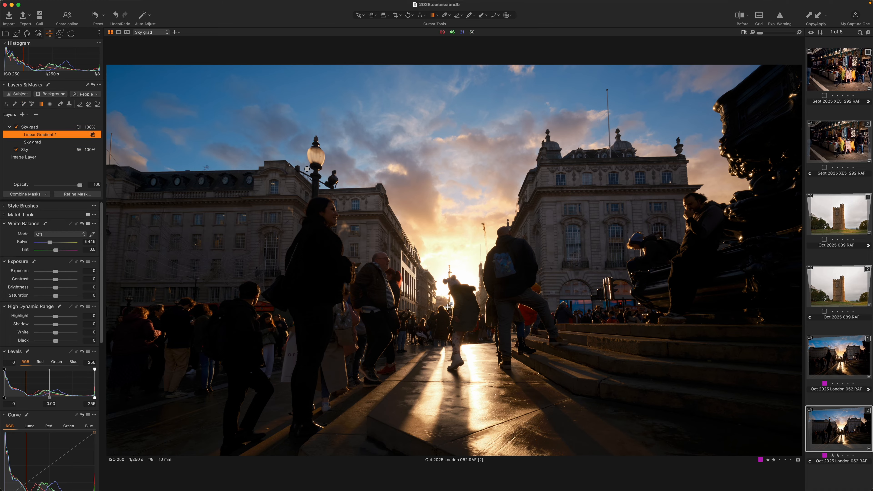
drag(447, 306, 443, 190)
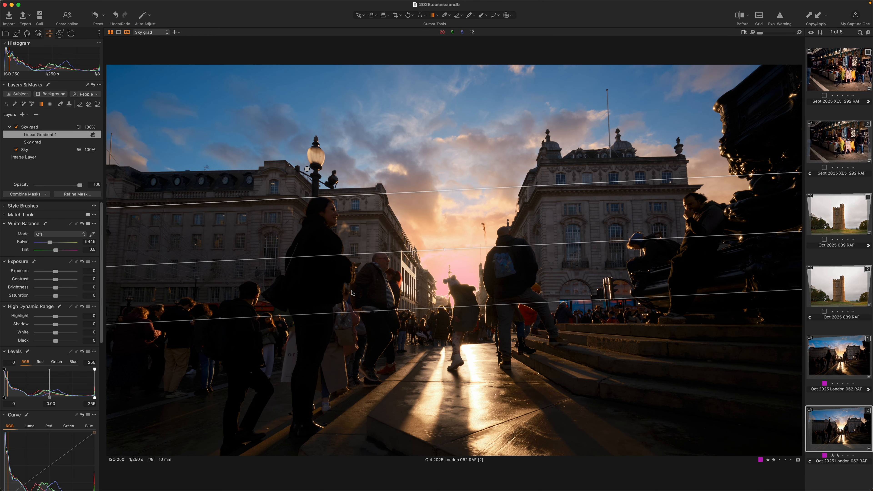
scroll(456, 282, up, 5)
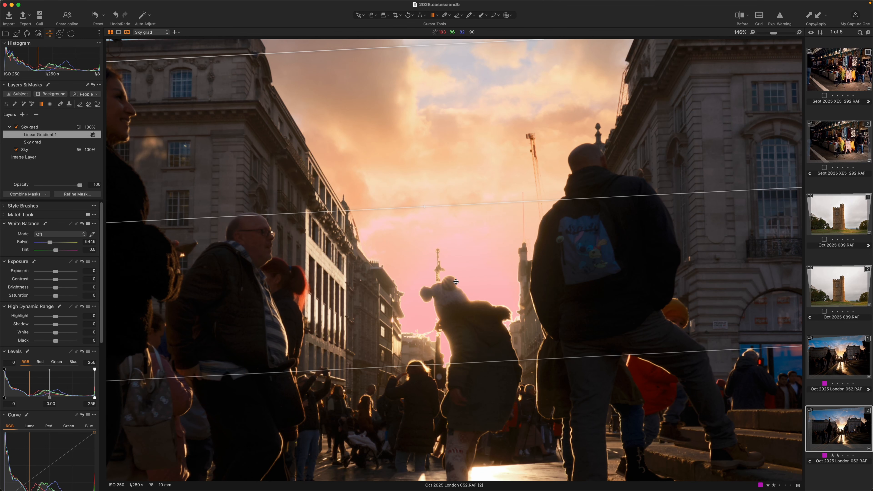
scroll(456, 282, down, 5)
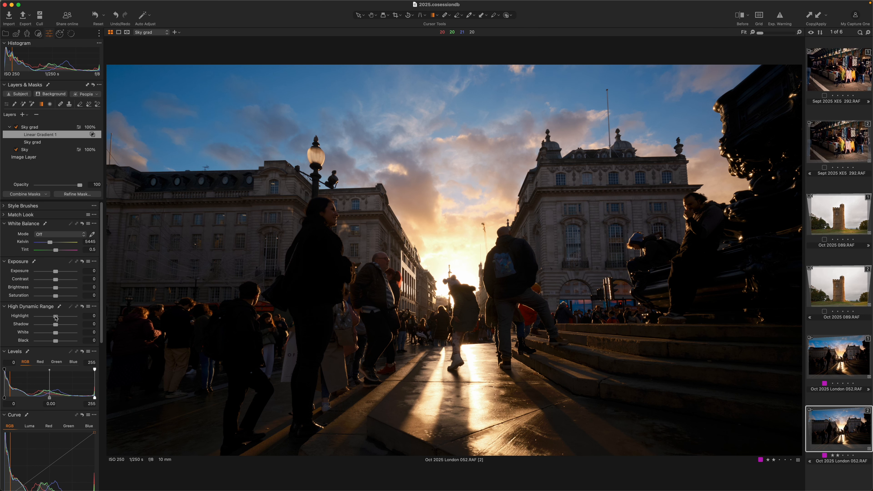
Tone down the Sky grad layer with exposure -0.59, contrast 12, saturation -14, highlight -100 and white -26, comparing it on and off.
drag(56, 317, 50, 335)
drag(57, 274, 62, 281)
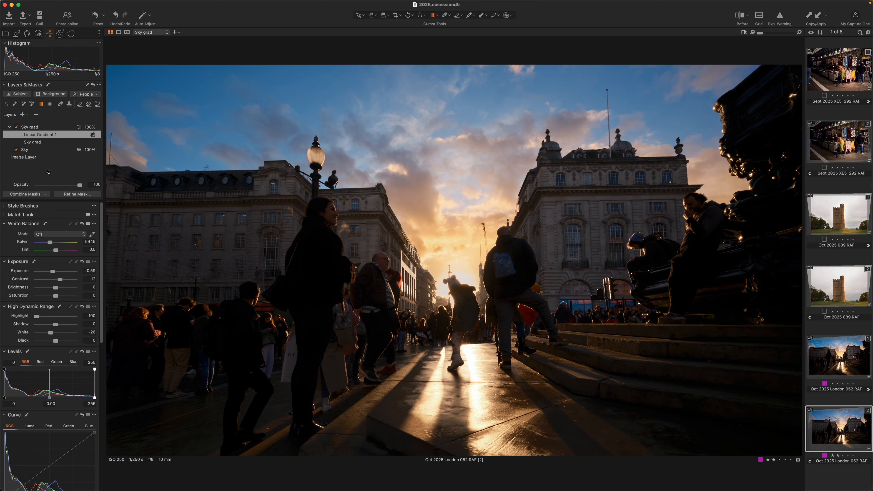
click(16, 128)
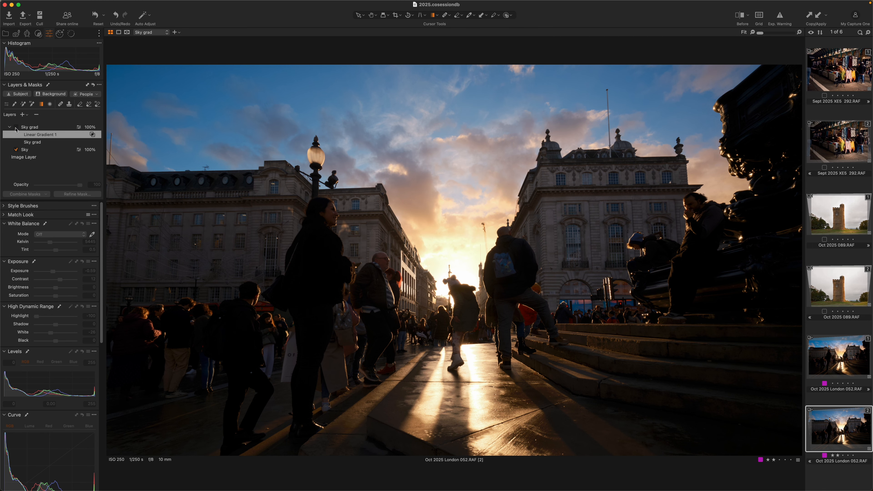
click(16, 128)
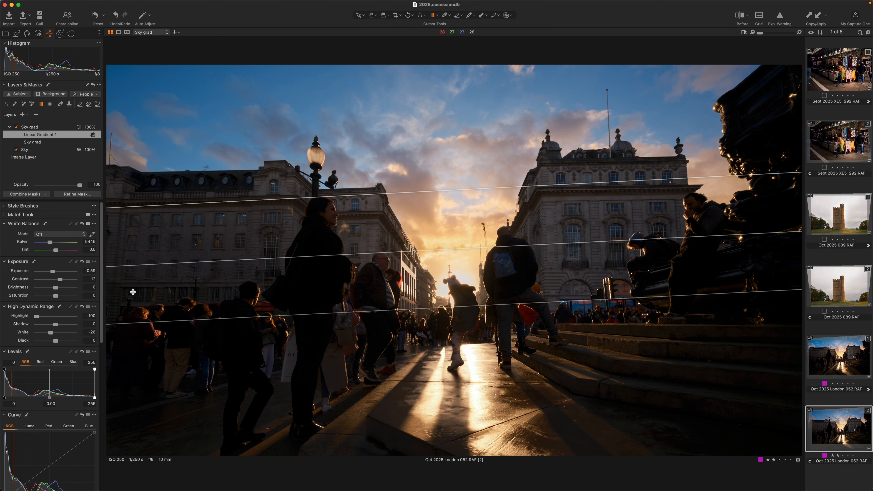
drag(55, 296, 53, 296)
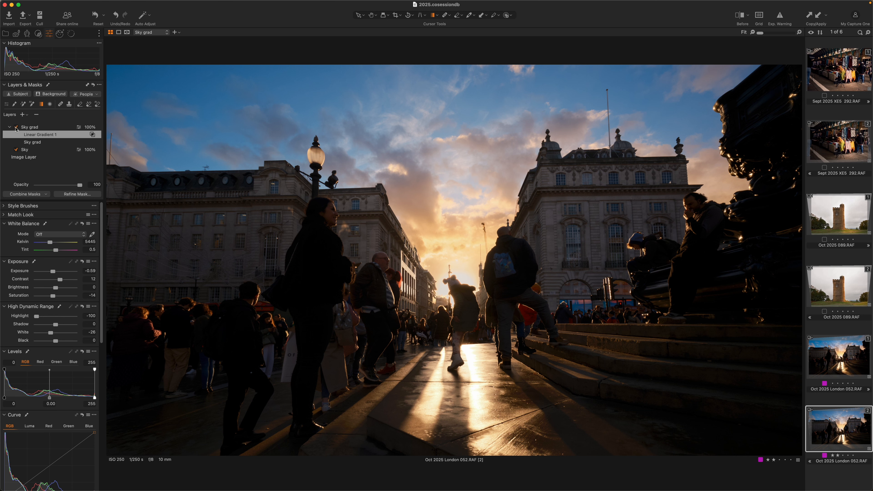
click(16, 127)
click(16, 128)
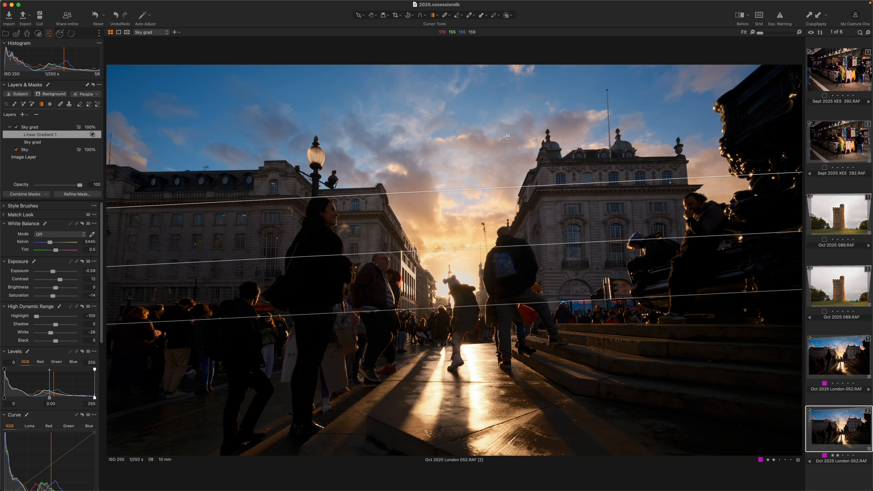
Add another adjustment layer, copy the Sky layer's mask to it, invert that mask and check its overlay.
click(23, 115)
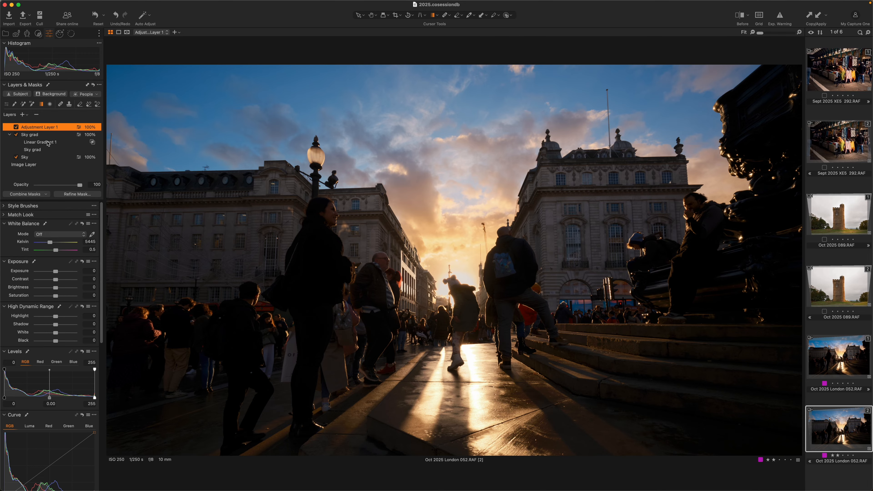
right_click(31, 127)
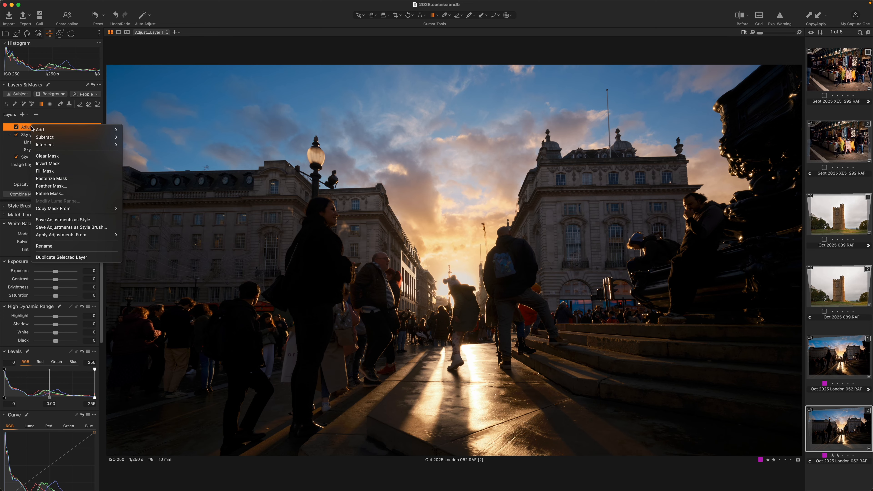
mouse_move(76, 212)
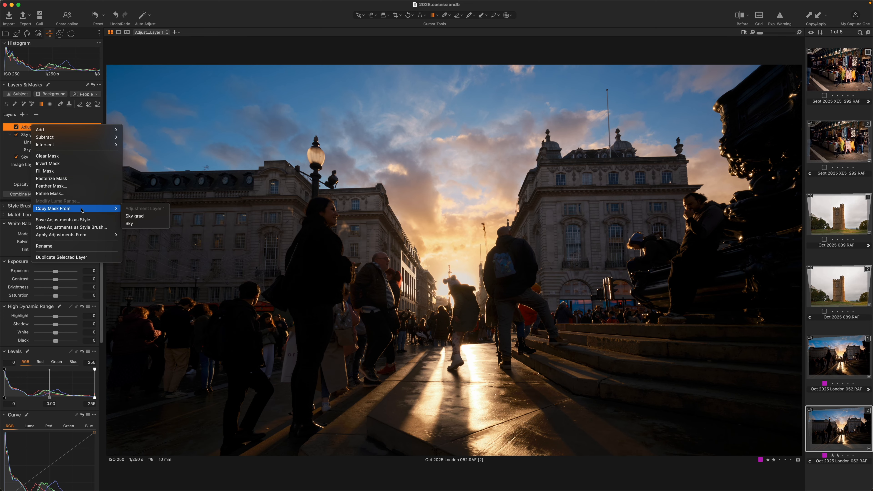
click(134, 225)
right_click(35, 128)
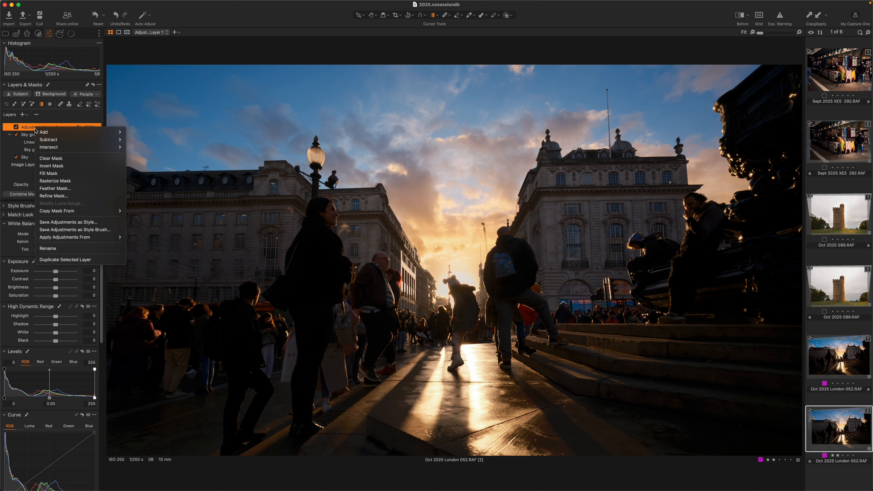
click(60, 169)
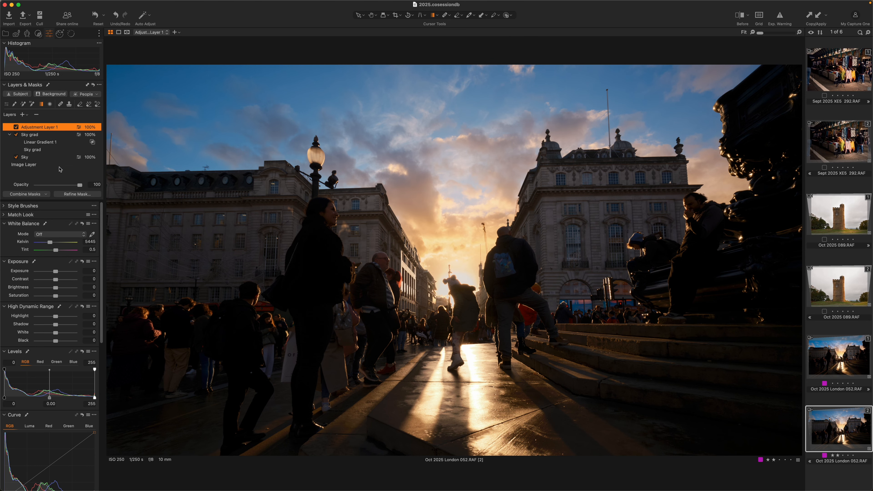
key(m)
key(m)
Rename the new adjustment layer as Ground.
right_click(36, 127)
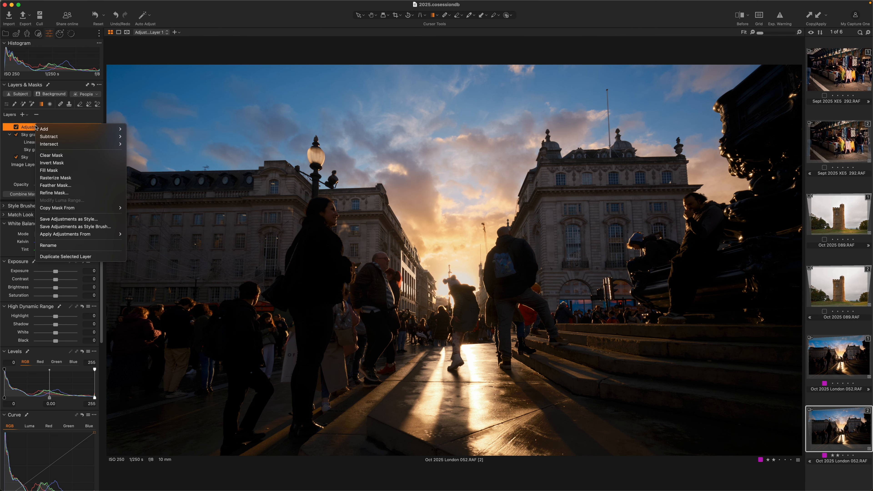
click(36, 127)
double_click(37, 127)
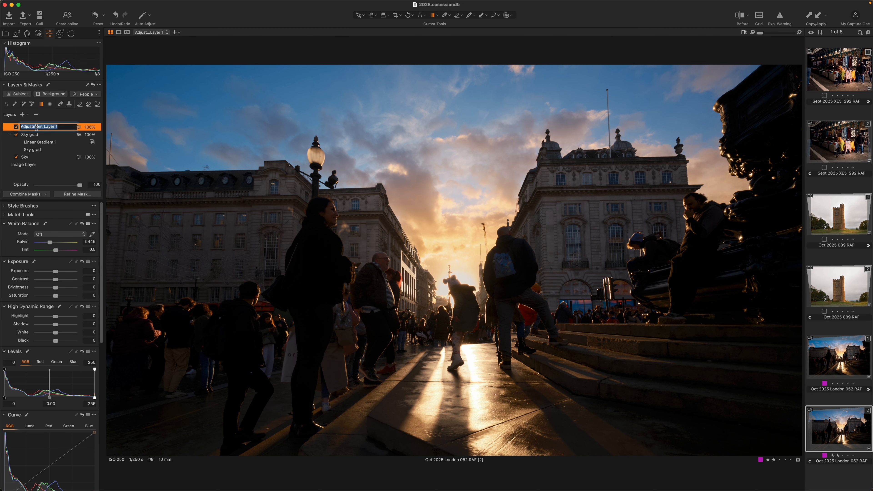
text(Ground)
key(Return)
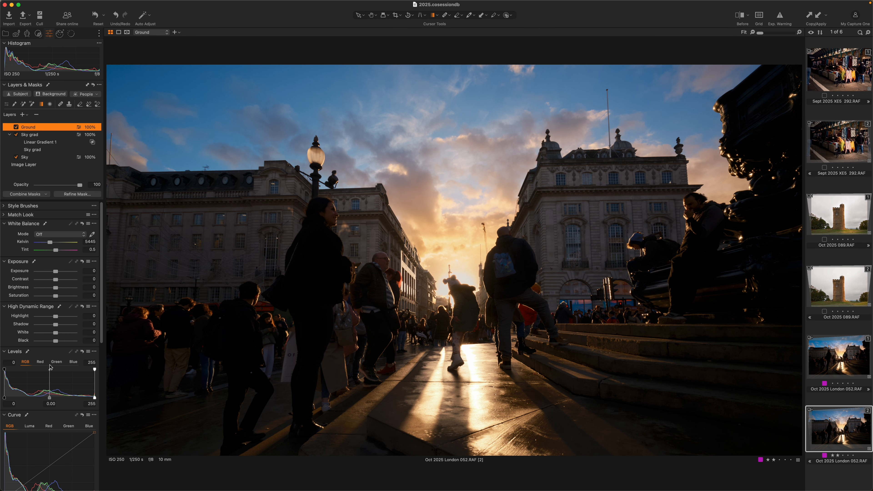
Brighten the Ground layer by lifting its RGB curve, set highlight to -61 and contrast to 7, and compare it on and off.
scroll(59, 325, down, 3)
click(31, 422)
drag(30, 423, 39, 406)
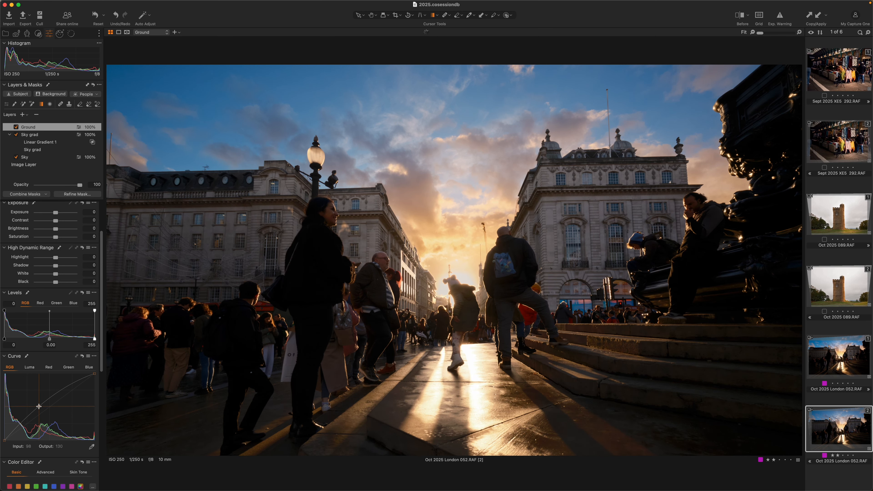
drag(55, 257, 44, 258)
drag(56, 221, 57, 221)
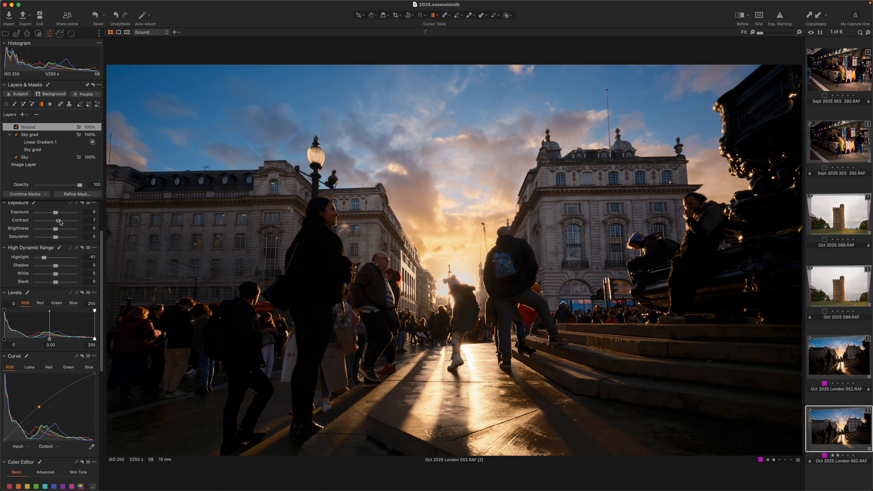
click(16, 128)
click(16, 127)
click(16, 127)
click(17, 127)
Add a layer named Vig and darken it with exposure -0.59 and highlight -57.
click(23, 114)
text(Vig)
key(Return)
scroll(56, 271, up, 5)
drag(55, 271, 53, 272)
drag(56, 316, 44, 316)
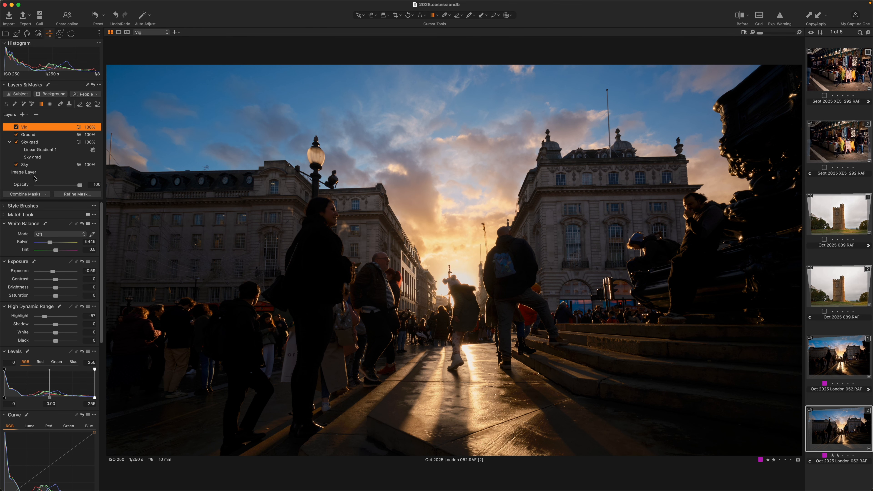
Intersect the Vig mask with a large radial gradient around the sun, stretch it vertically, move it slightly up and display the mask overlay.
click(45, 194)
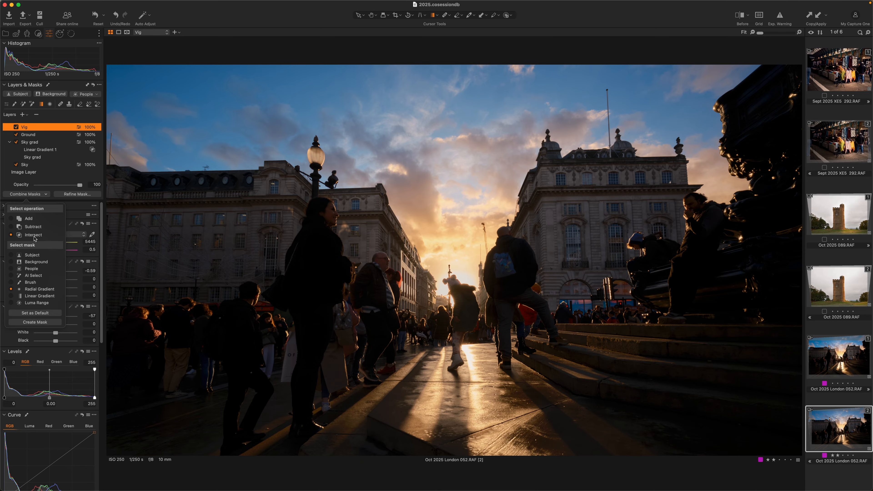
click(35, 322)
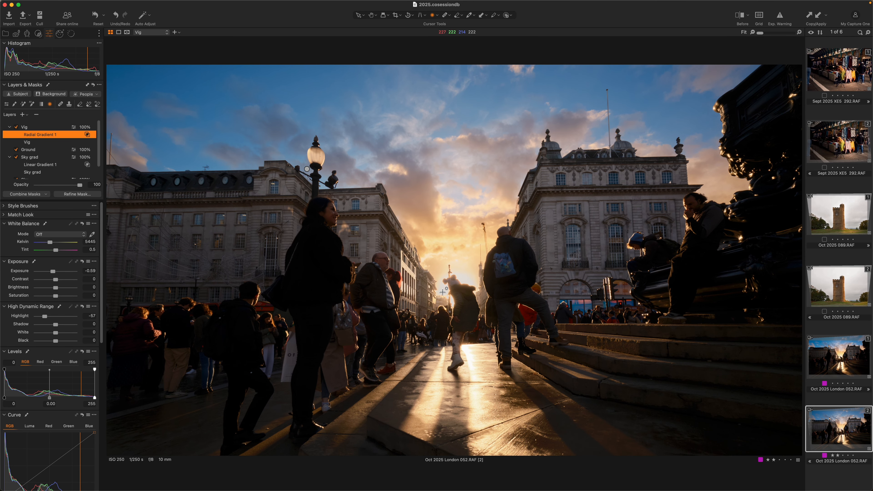
mouse_move(444, 288)
mouse_down()
mouse_move(491, 311)
mouse_move(610, 415)
mouse_move(618, 451)
mouse_move(643, 473)
mouse_move(725, 462)
mouse_move(750, 473)
mouse_up()
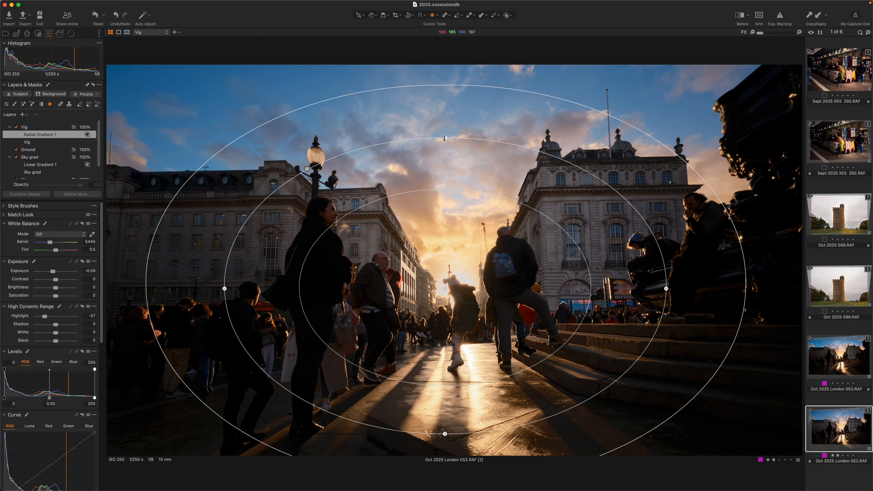
drag(444, 138, 445, 95)
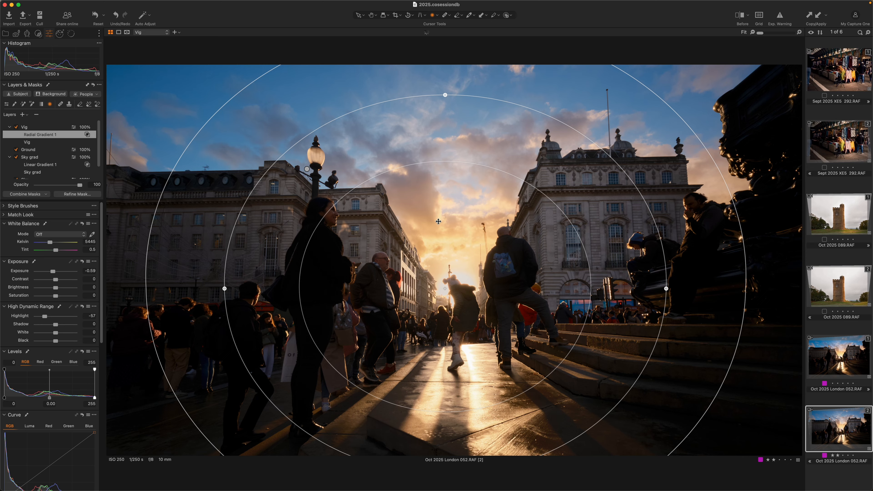
drag(438, 221, 445, 209)
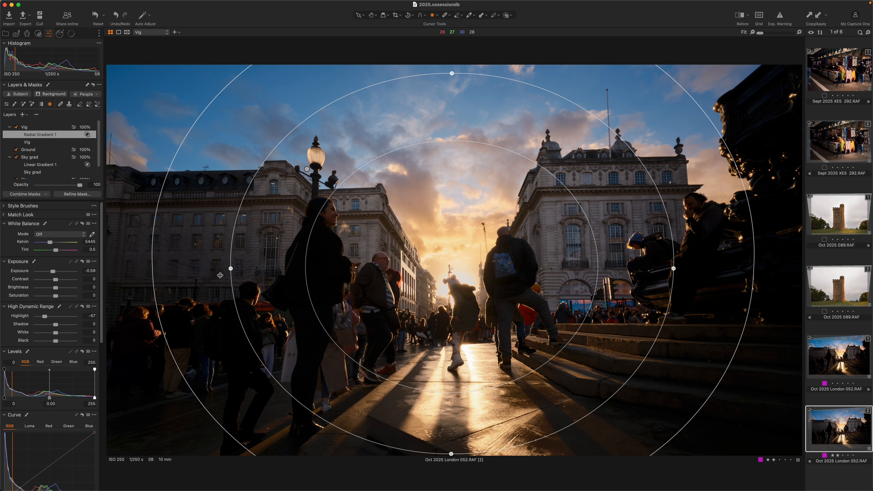
key(h)
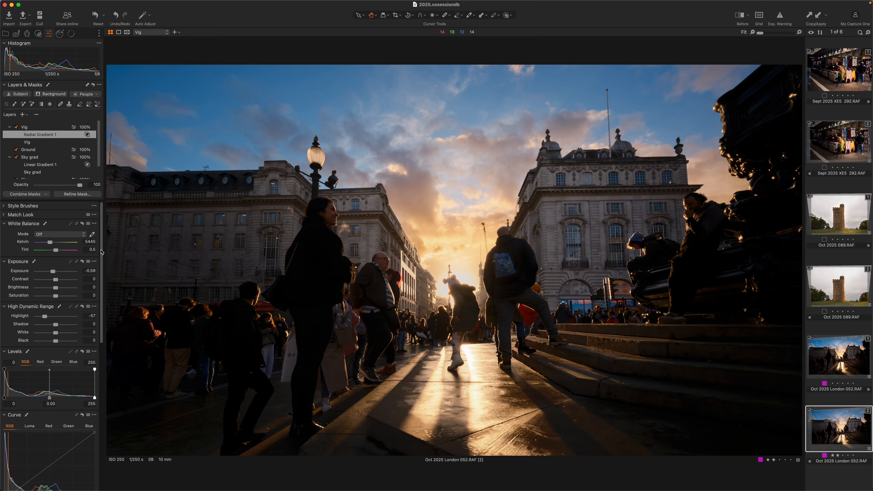
key(m)
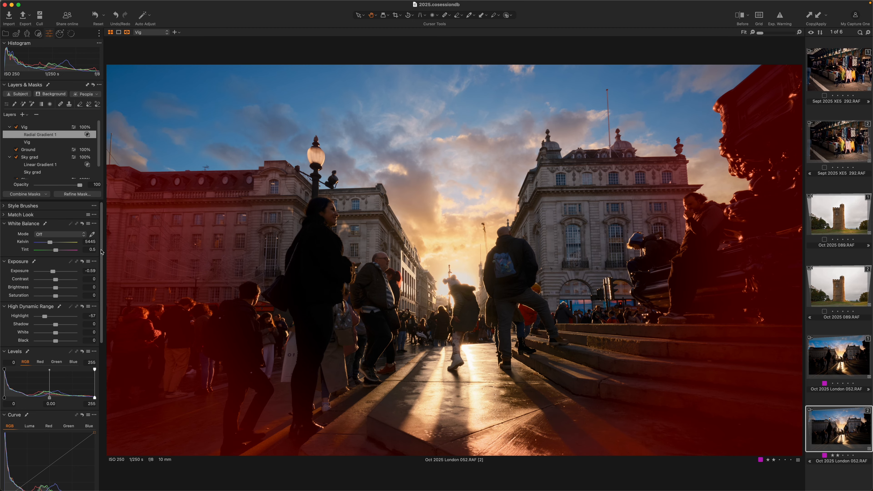
Hide the mask overlay, lower the Vig layer's exposure to -0.94 and recheck its mask.
key(m)
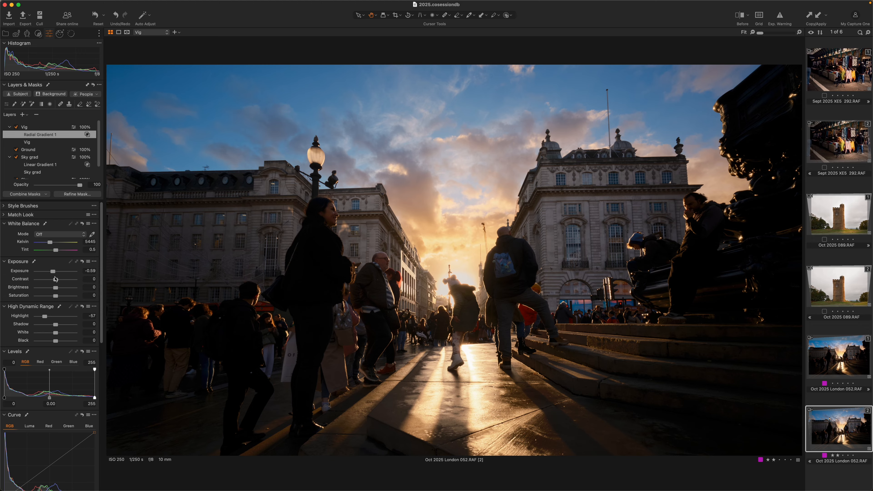
drag(54, 273, 53, 274)
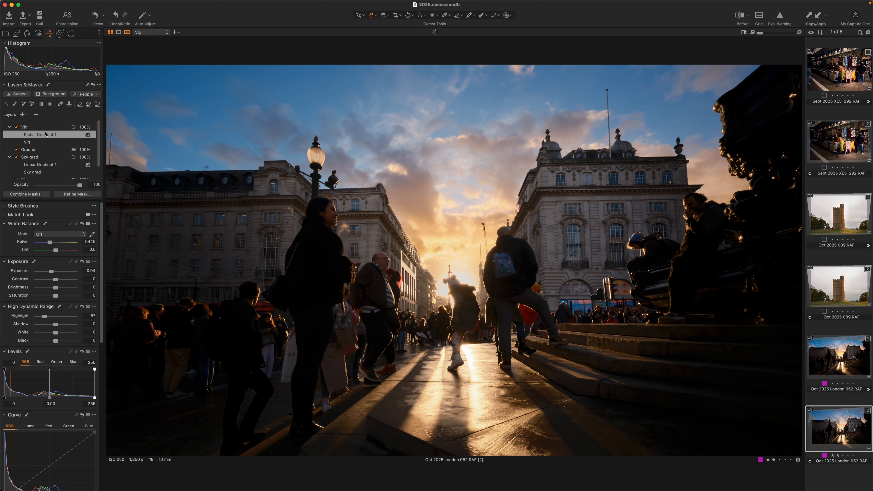
key(m)
key(m)
Check the Sky grad and Vig layer masks and compare the edited London photo with its unedited version.
click(35, 158)
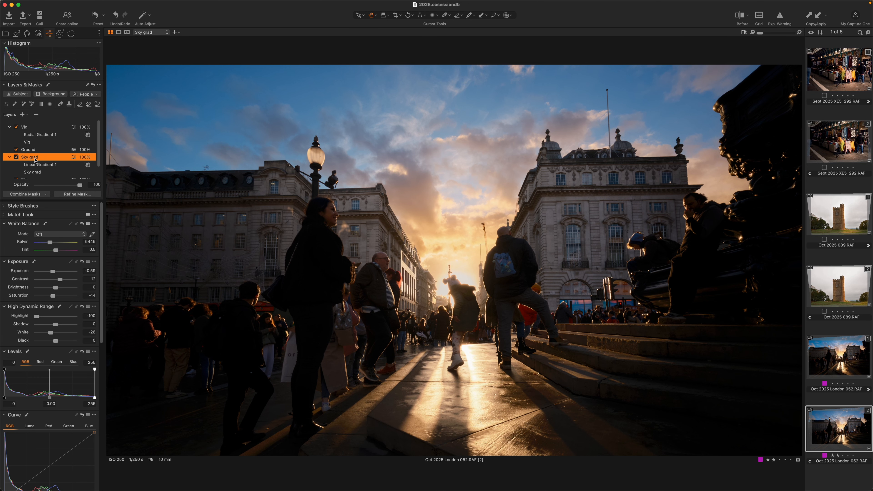
key(m)
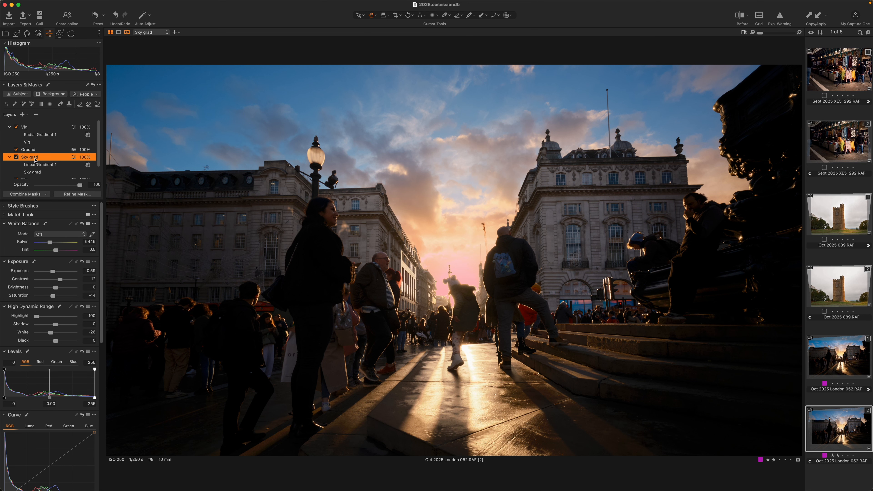
click(39, 128)
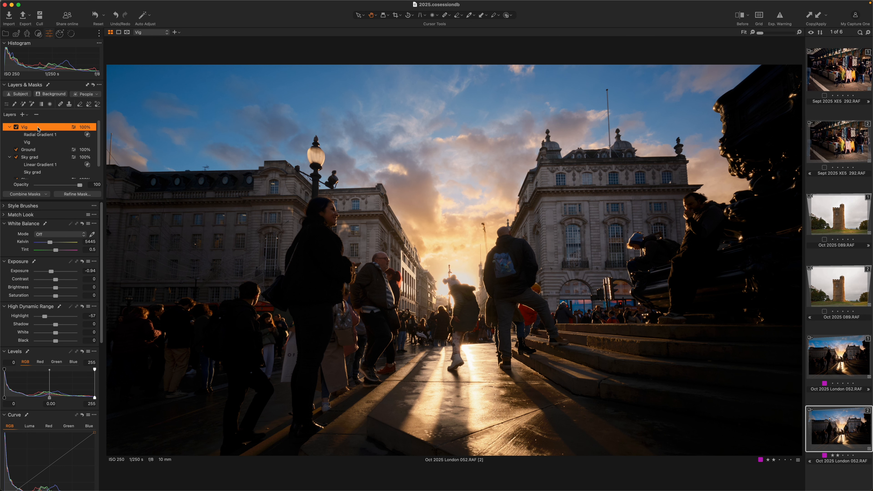
key(m)
mouse_move(558, 3)
click(739, 18)
click(740, 18)
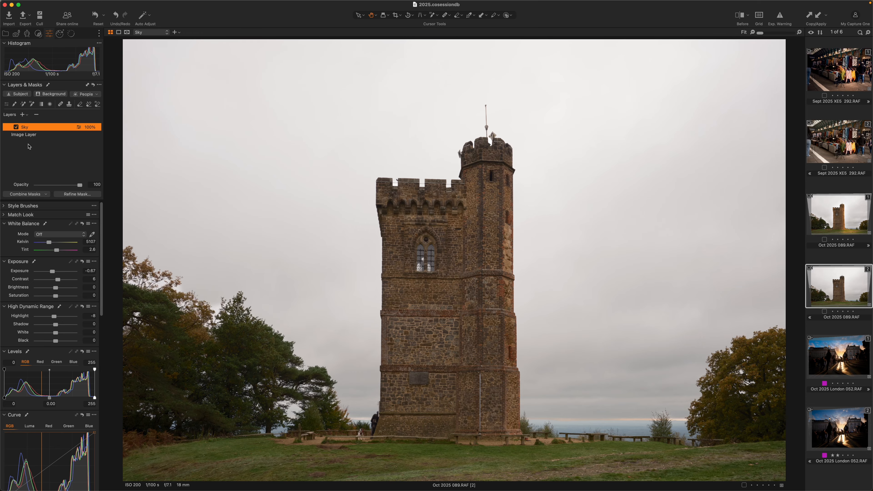
Compare the tower photo's Sky layer on and off, touch its mask at the tree edge and display the mask overlay.
click(16, 128)
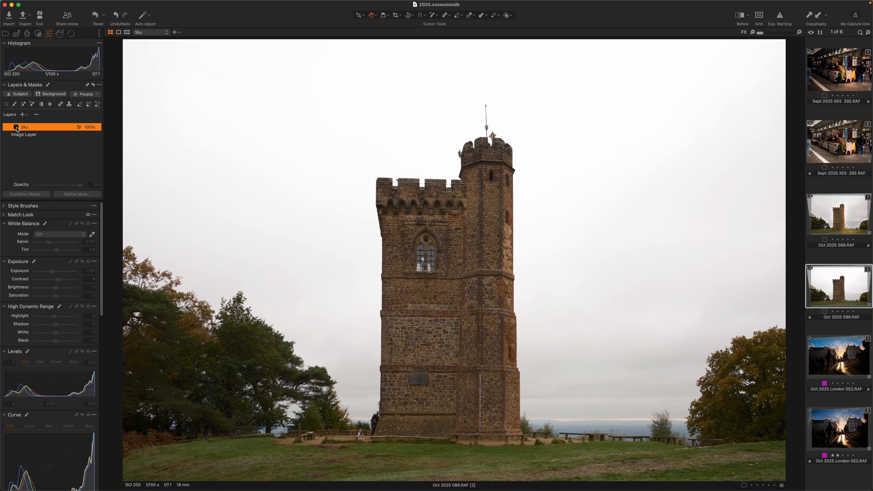
click(16, 127)
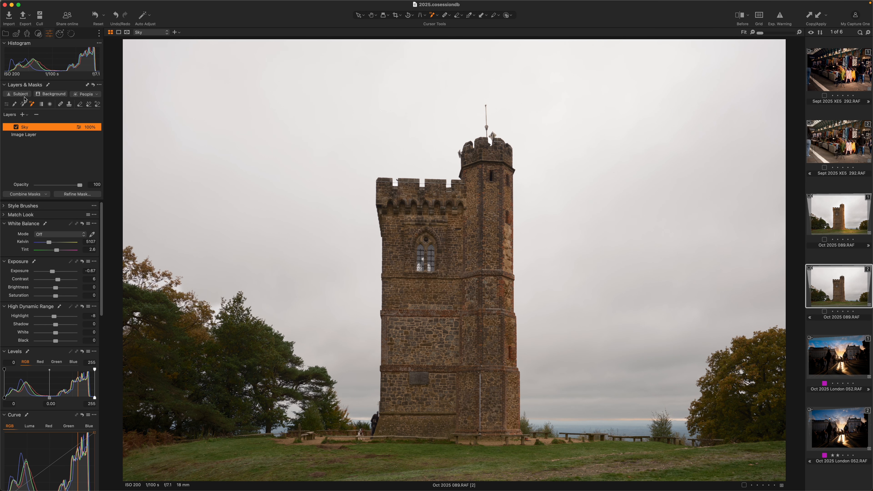
click(23, 105)
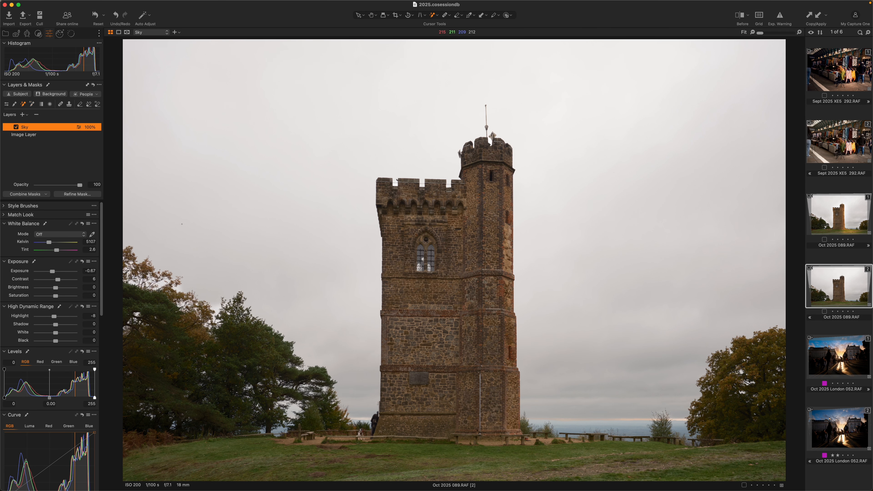
right_click(164, 284)
click(162, 284)
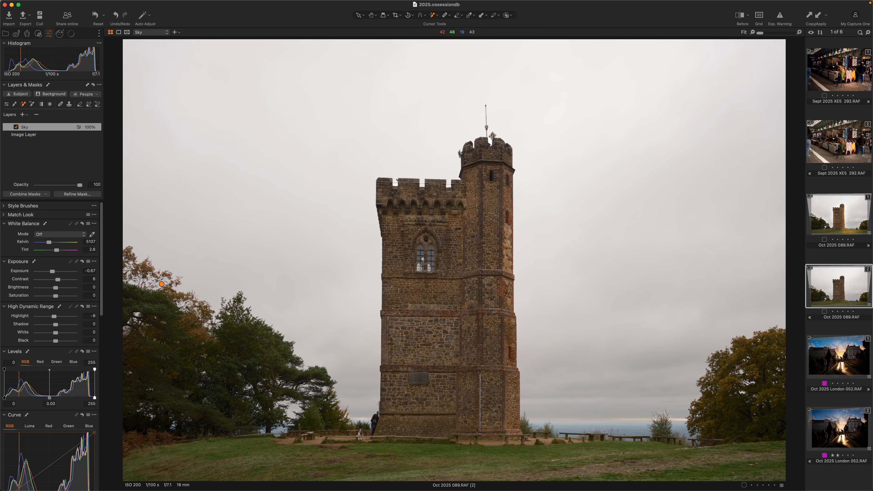
key(m)
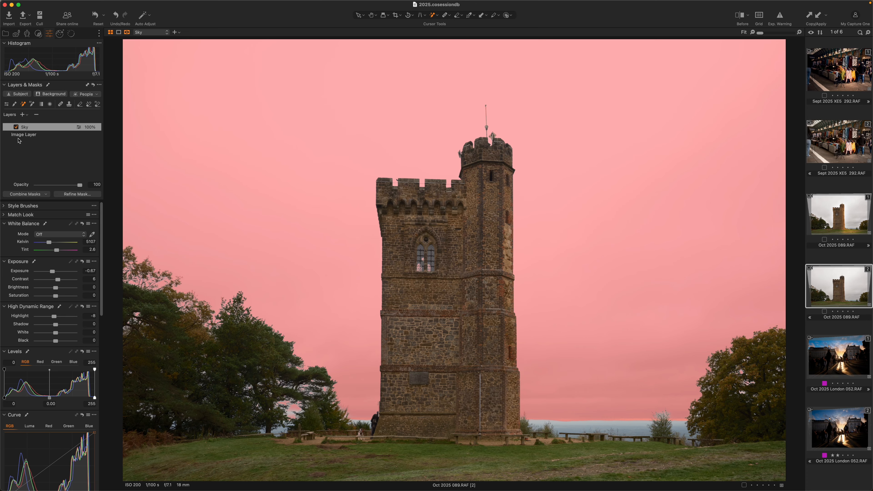
Refine the Sky layer's mask with a smaller radius and hide the mask overlay.
click(75, 194)
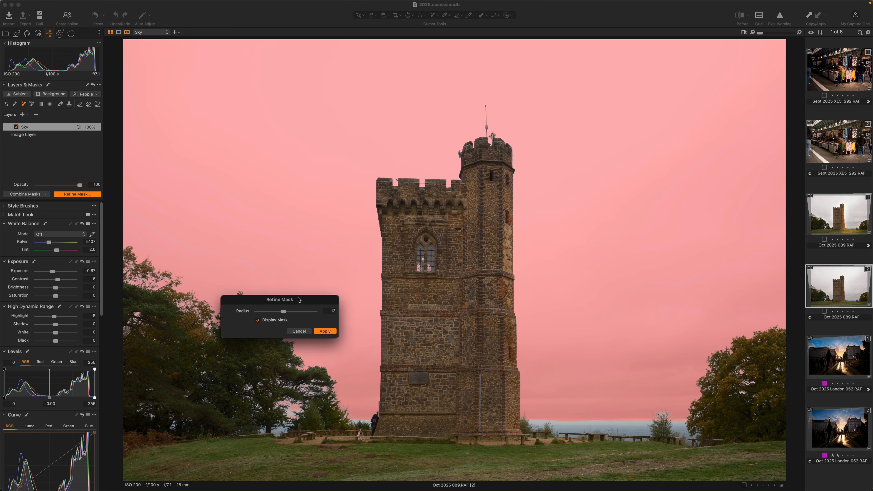
drag(283, 312, 278, 312)
click(323, 331)
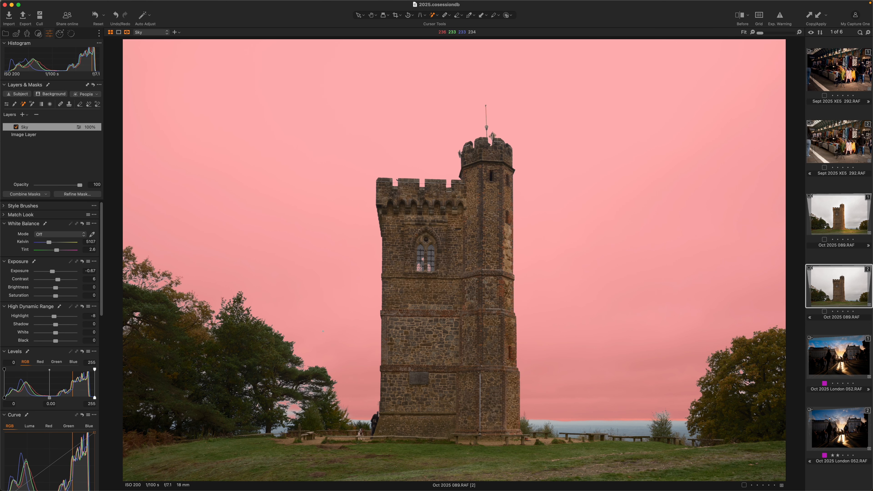
key(m)
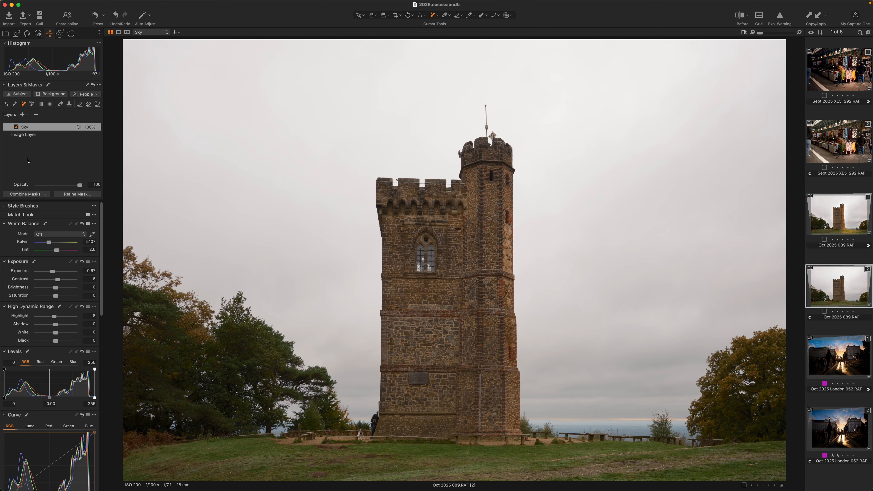
Add an adjustment layer with an inverted copy of the Sky mask and check its coverage with the mask overlay.
click(22, 114)
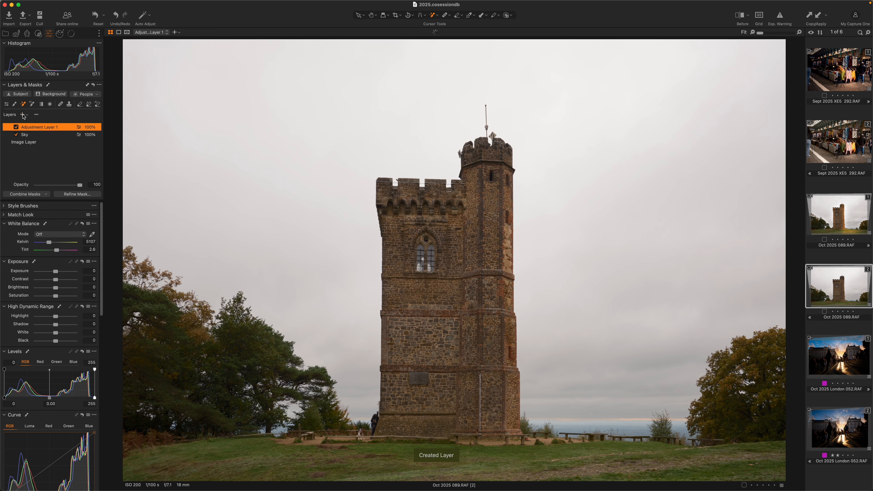
right_click(31, 128)
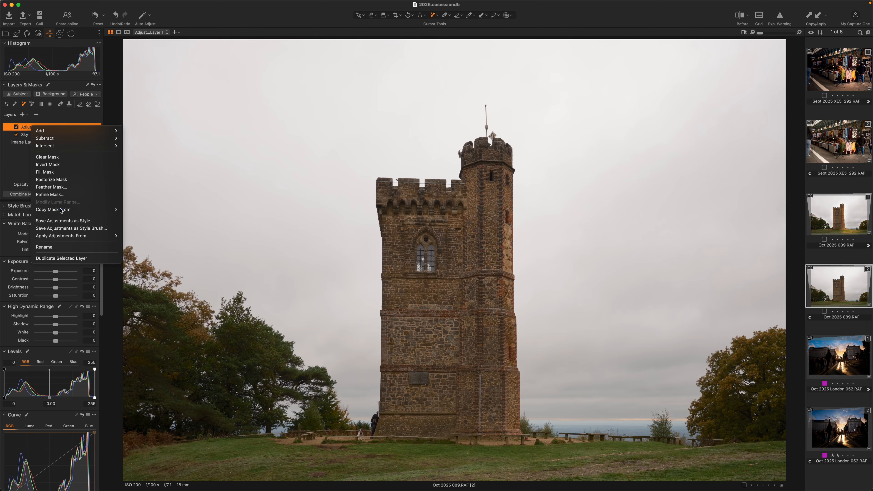
mouse_move(66, 210)
click(130, 217)
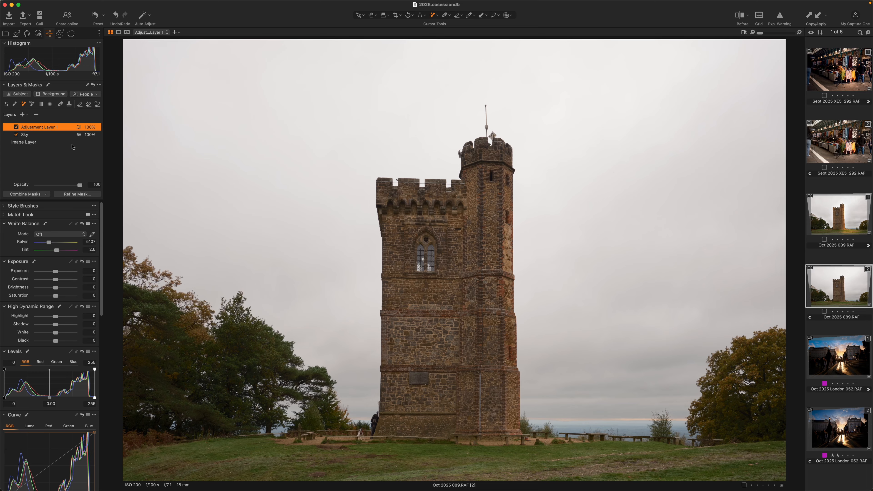
right_click(46, 128)
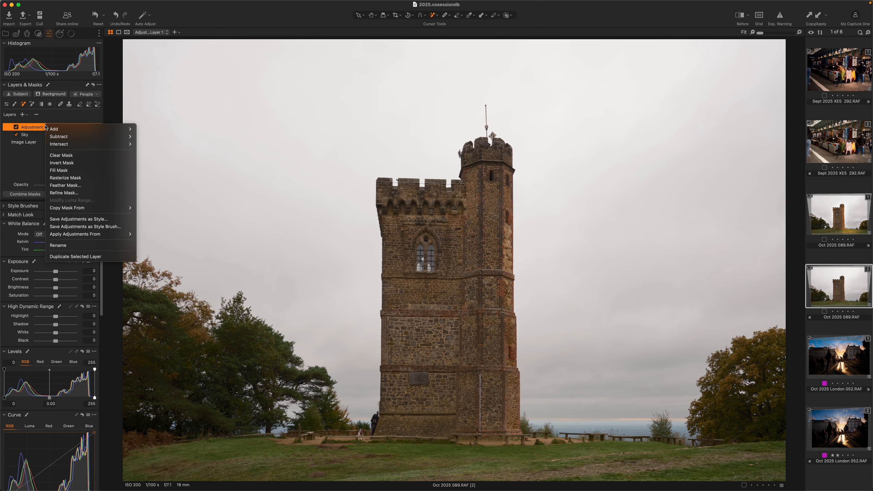
click(65, 163)
key(m)
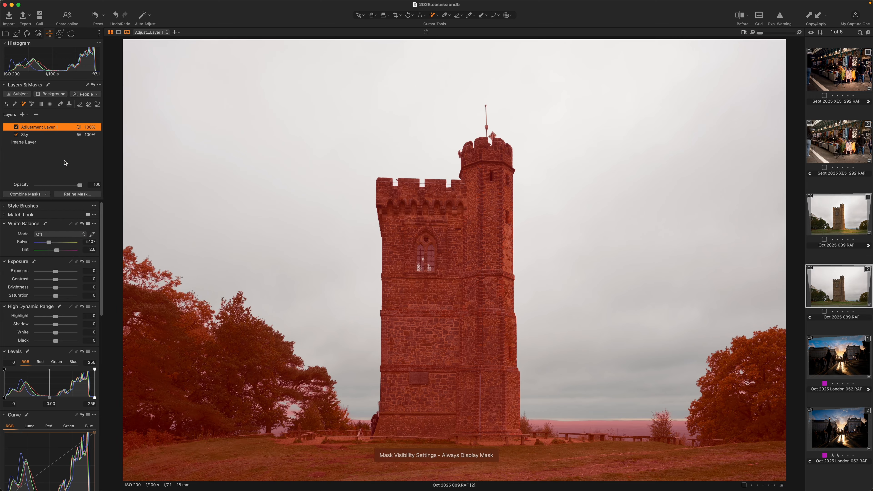
key(m)
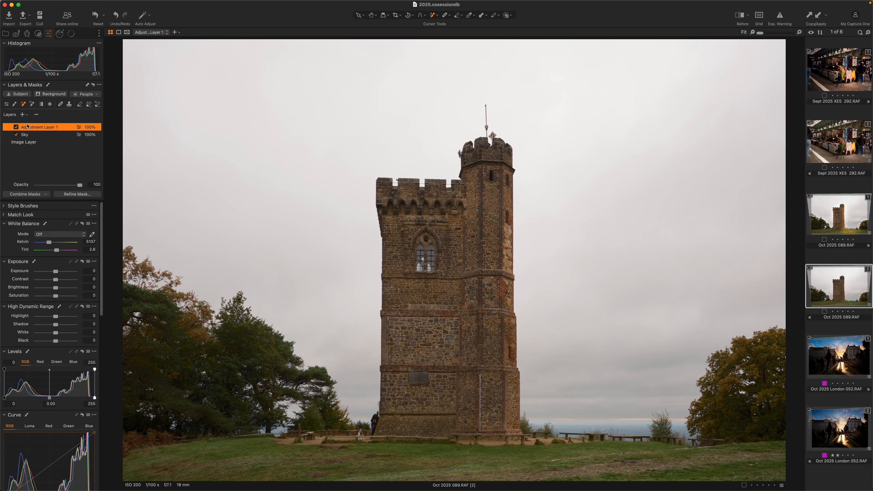
Rename the new adjustment layer as Sunshine and check its mask overlay.
double_click(34, 128)
text(Sunshine)
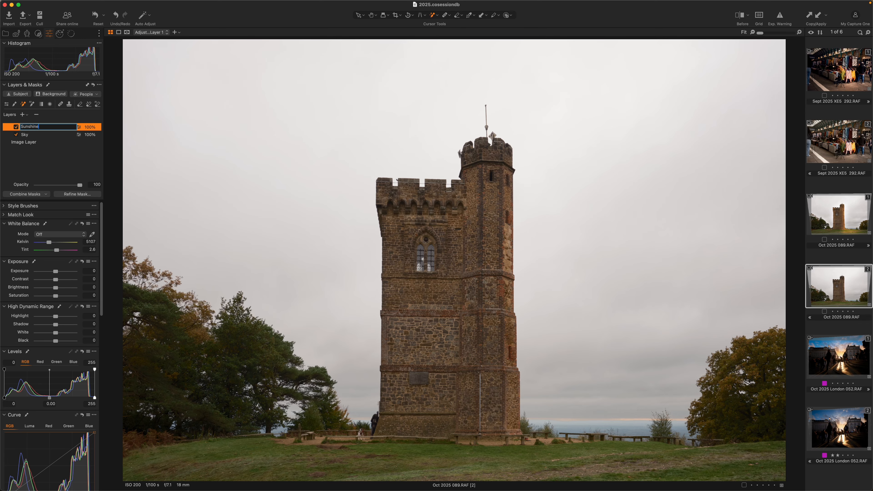
key(Return)
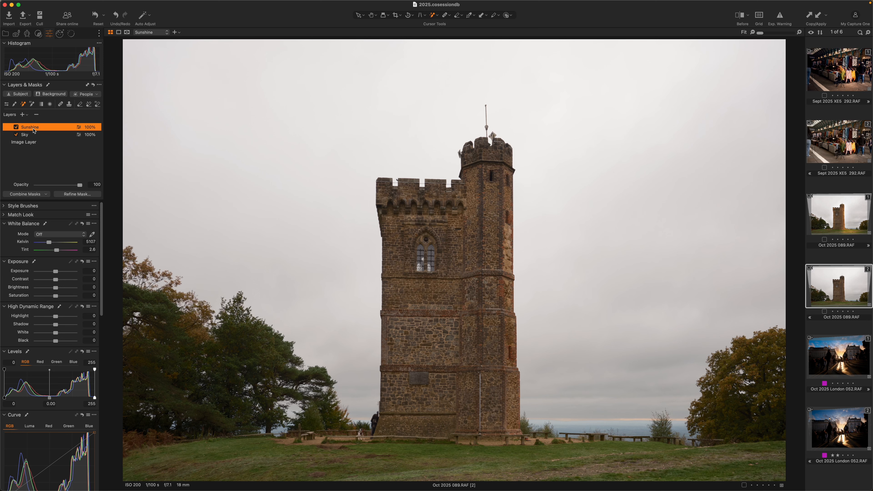
key(m)
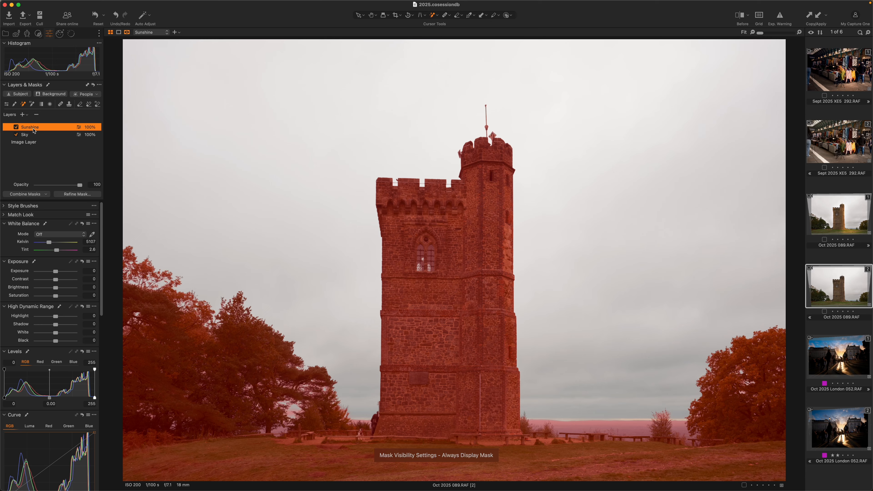
key(m)
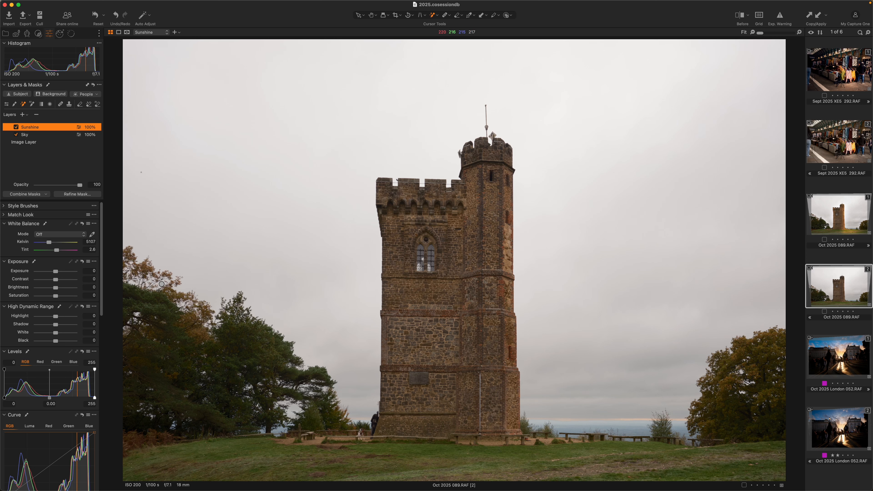
Intersect the Sunshine mask with a linear gradient across the tower, limiting it to the tower's right side, and display the overlay.
click(46, 194)
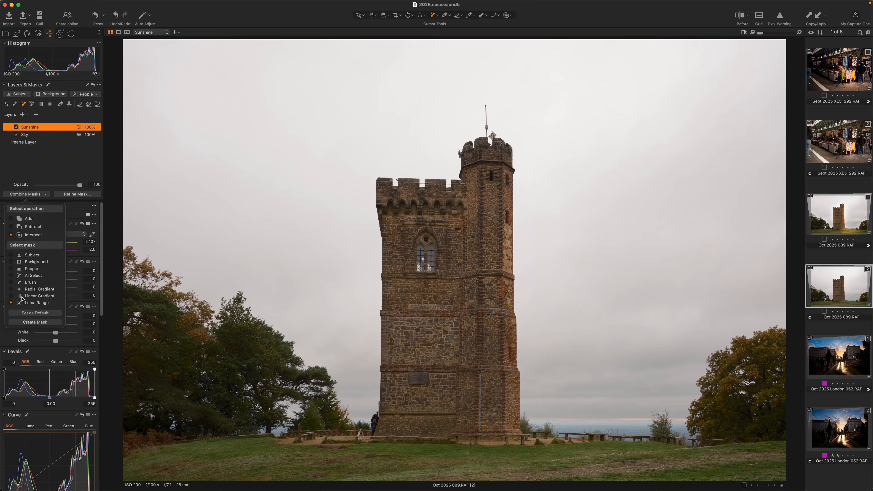
click(32, 322)
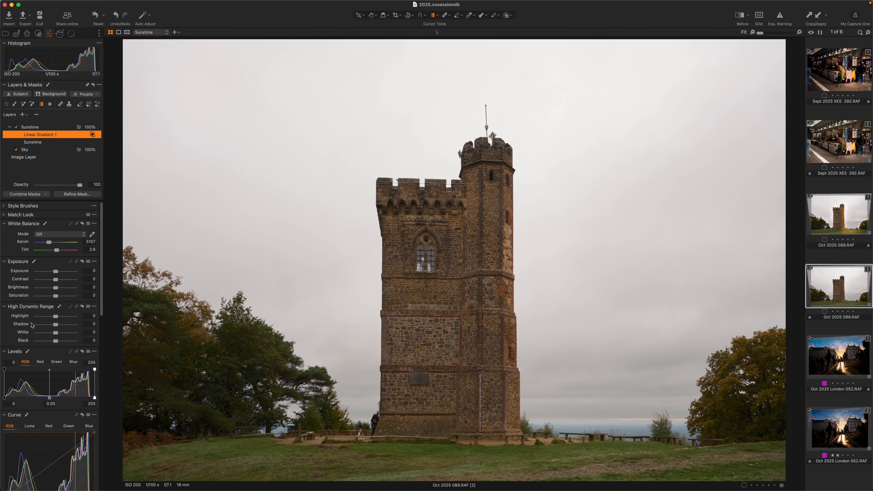
drag(520, 296, 440, 298)
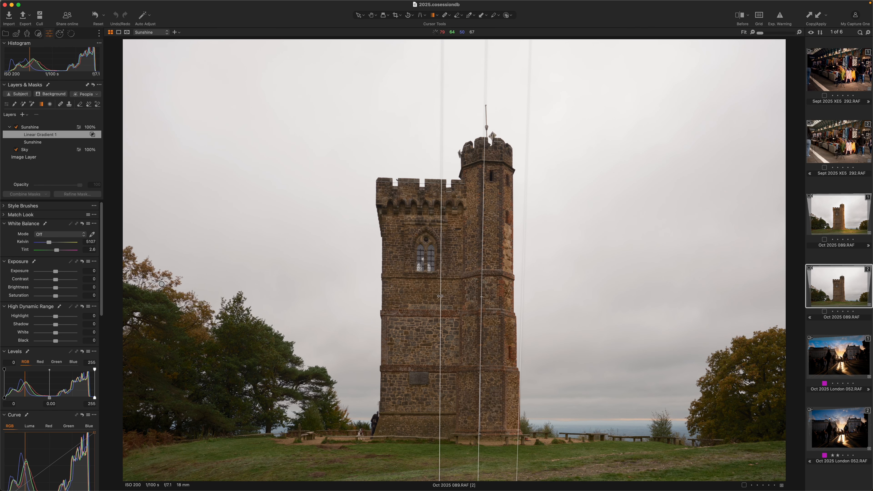
key(m)
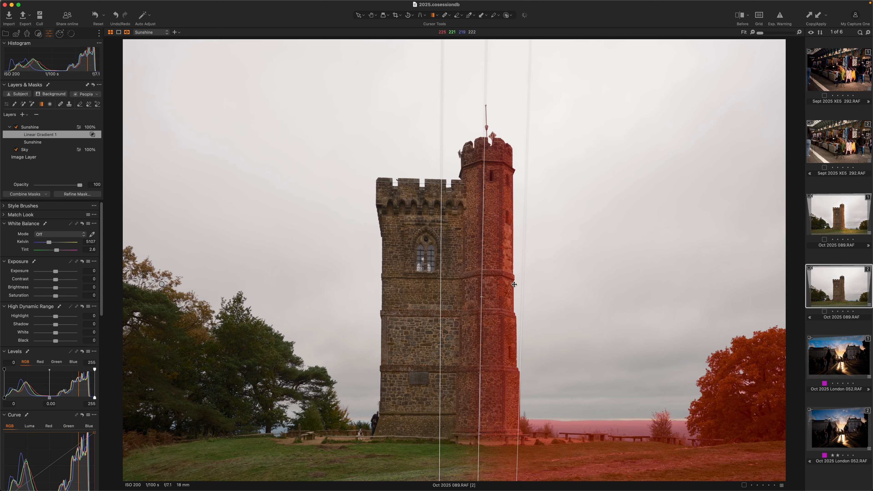
Narrow the linear gradient, tilt it slightly to follow the tower's turret and shift it to the right.
drag(522, 281, 510, 302)
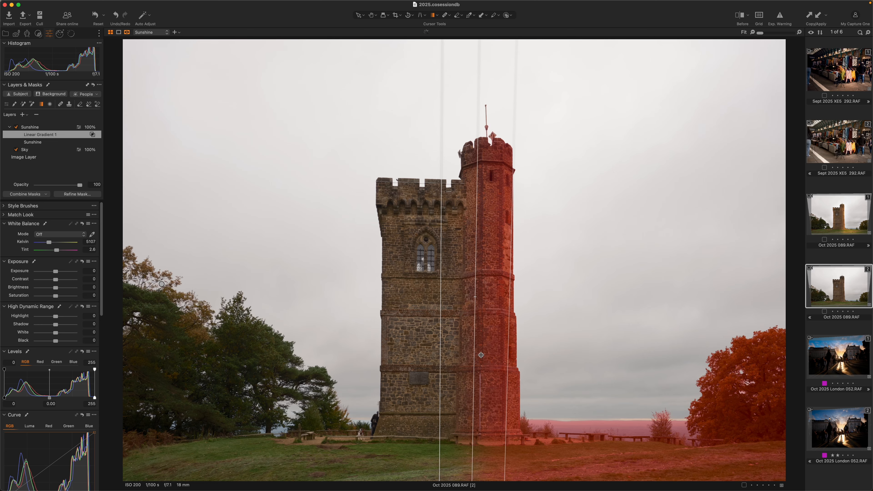
drag(474, 395, 478, 395)
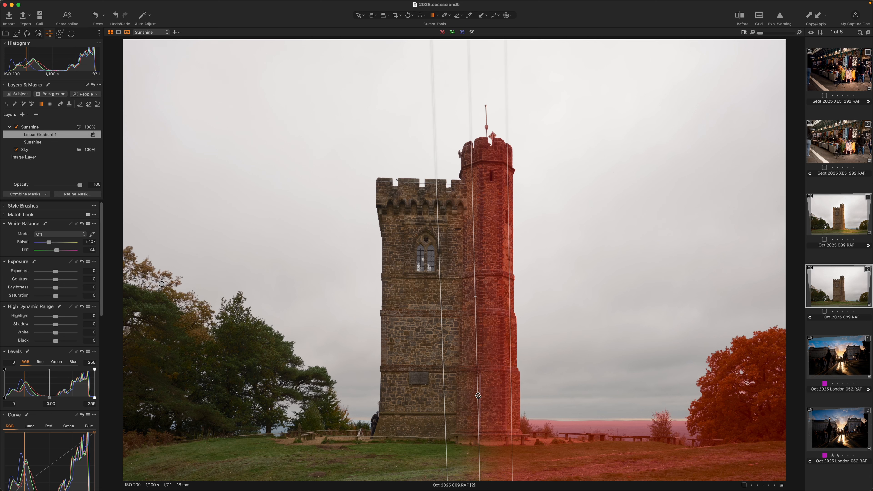
key(m)
key(m)
drag(482, 174, 496, 174)
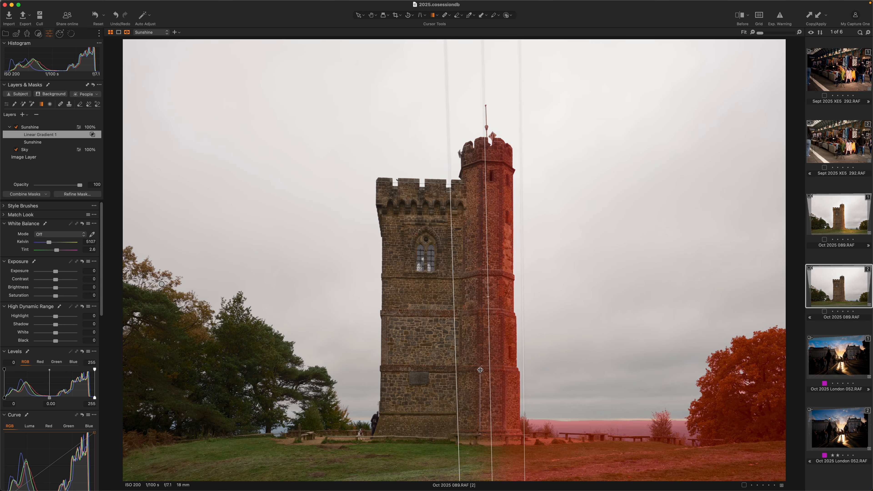
drag(491, 406, 486, 406)
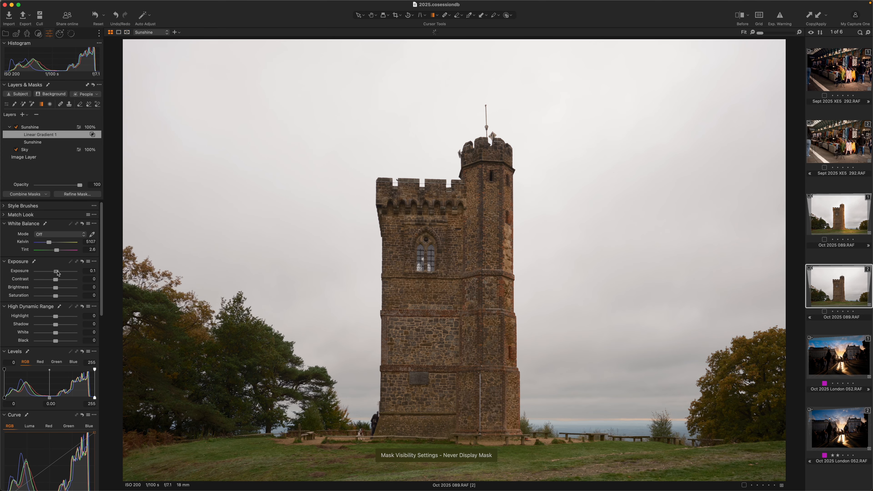
Warm and brighten the Sunshine layer with Exposure 0.62, Kelvin 7105, and Color Editor saturation 23.1 and lightness 3.9.
drag(56, 271, 60, 243)
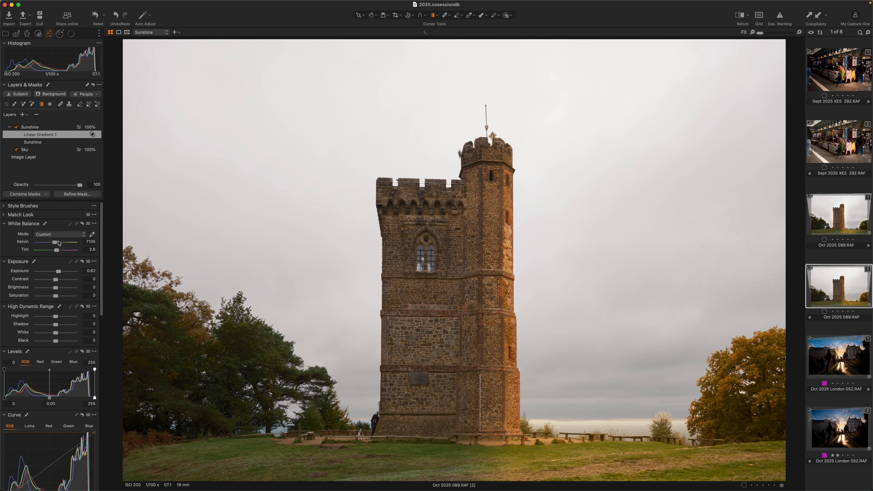
scroll(30, 300, down, 10)
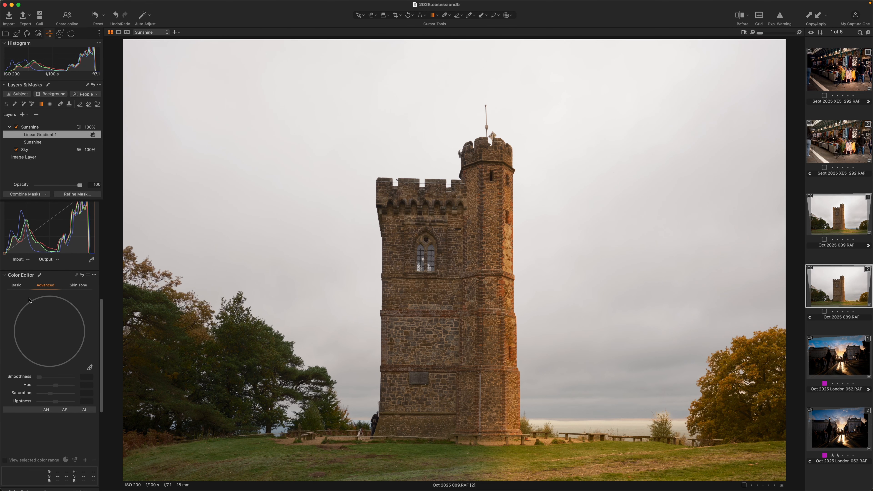
click(17, 286)
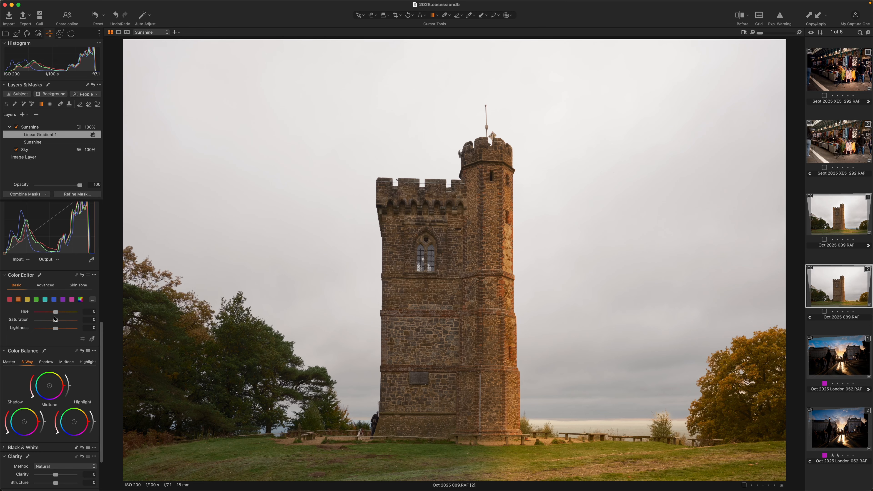
mouse_move(57, 320)
mouse_down()
mouse_move(65, 319)
mouse_move(60, 330)
mouse_up()
scroll(60, 310, up, 4)
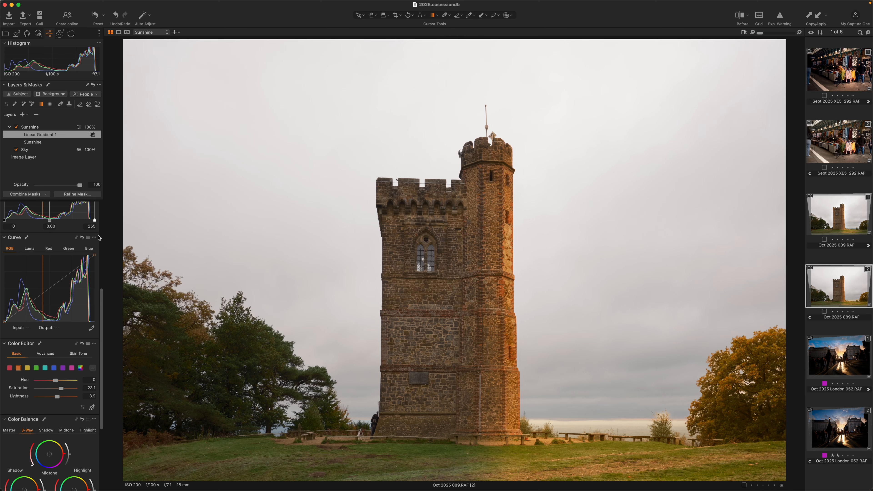
key(super+z)
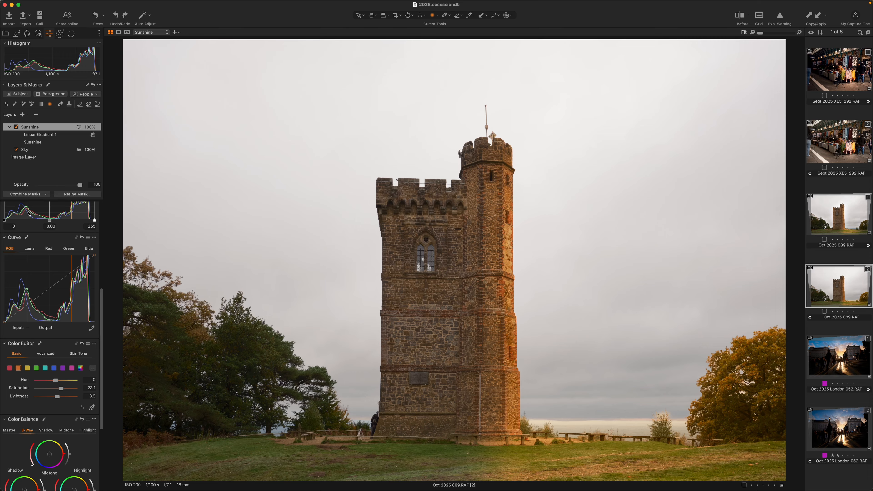
Intersect the Sunshine mask with a radial gradient drawn over the tree to the right of the tower.
click(45, 194)
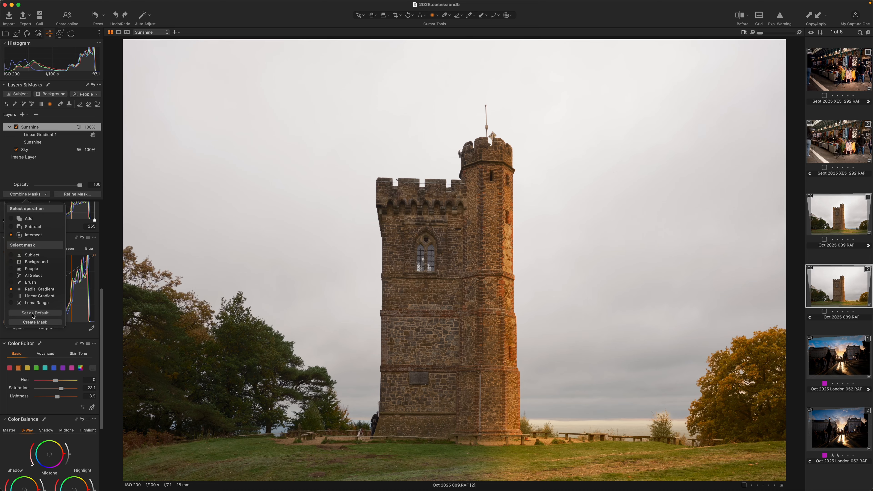
click(34, 322)
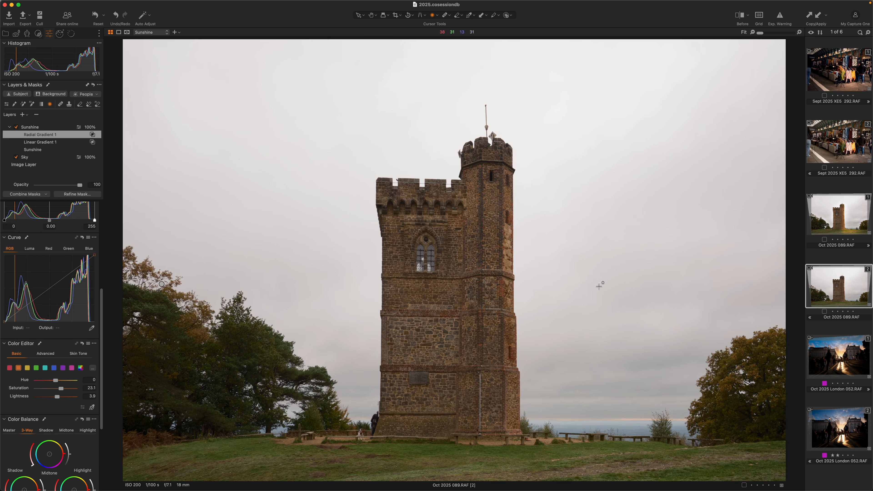
drag(706, 322, 531, 448)
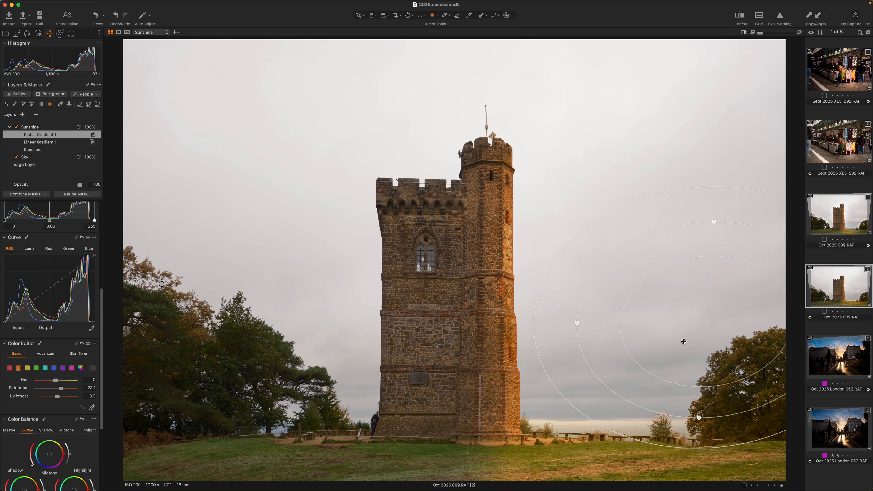
Move the radial gradient lower, rotate it slightly and adjust its feather so the sunshine spares the right-hand tree and nearby horizon.
drag(682, 341, 658, 387)
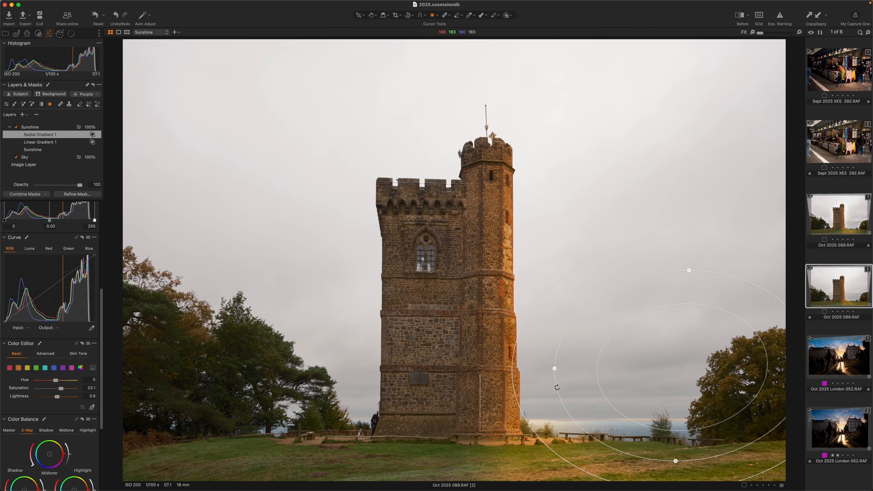
drag(553, 375, 557, 388)
drag(753, 314, 761, 306)
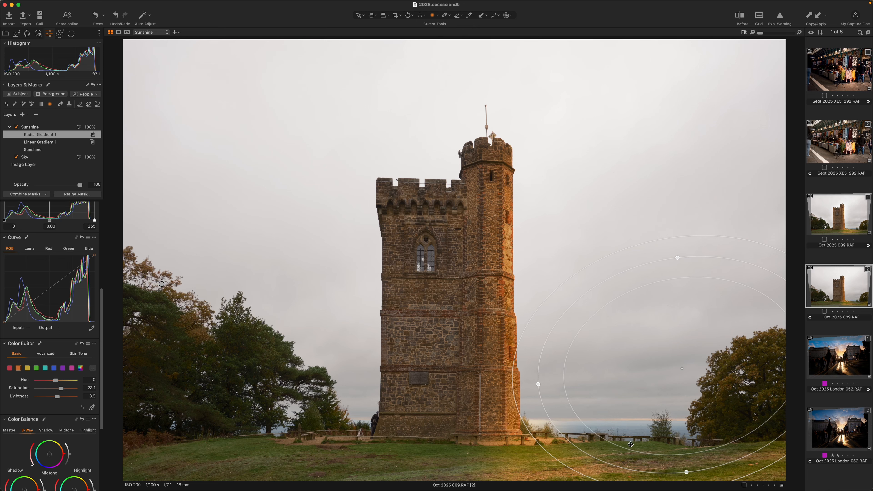
drag(631, 444, 664, 430)
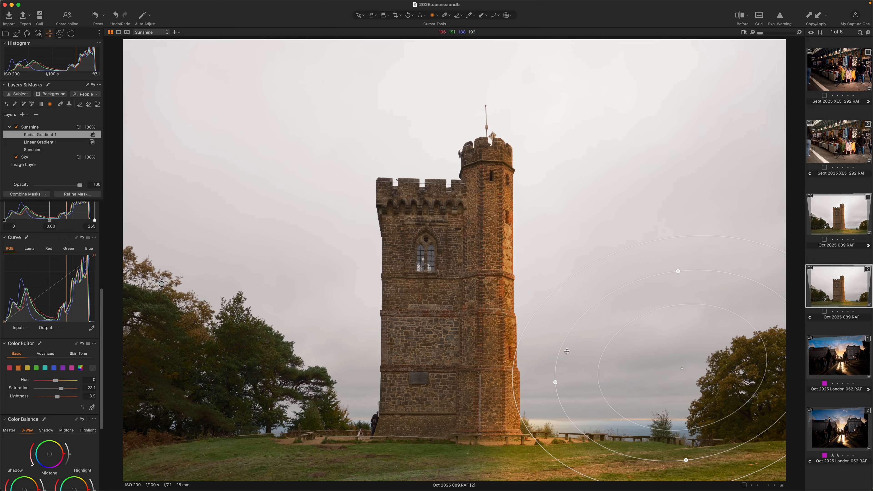
drag(512, 386, 530, 385)
drag(637, 353, 617, 352)
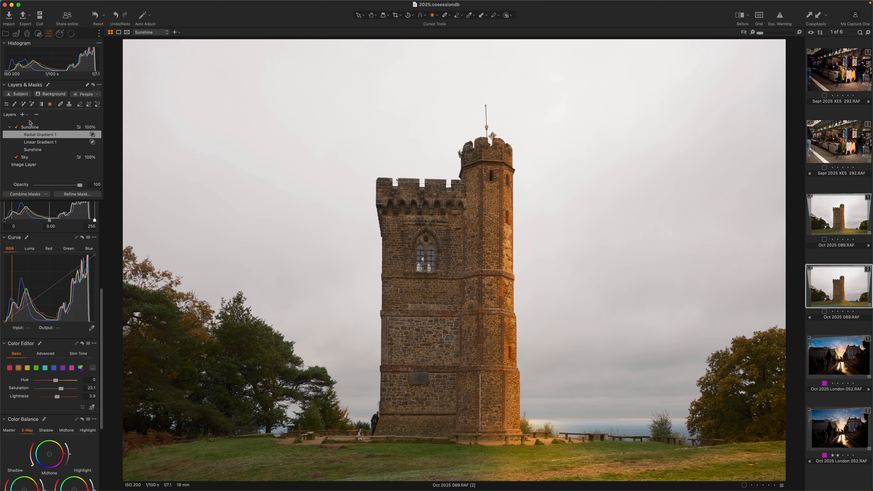
Subtract a brush mask from the Sunshine layer, painting over the left-hand trees and the grass in front of the tower.
click(45, 194)
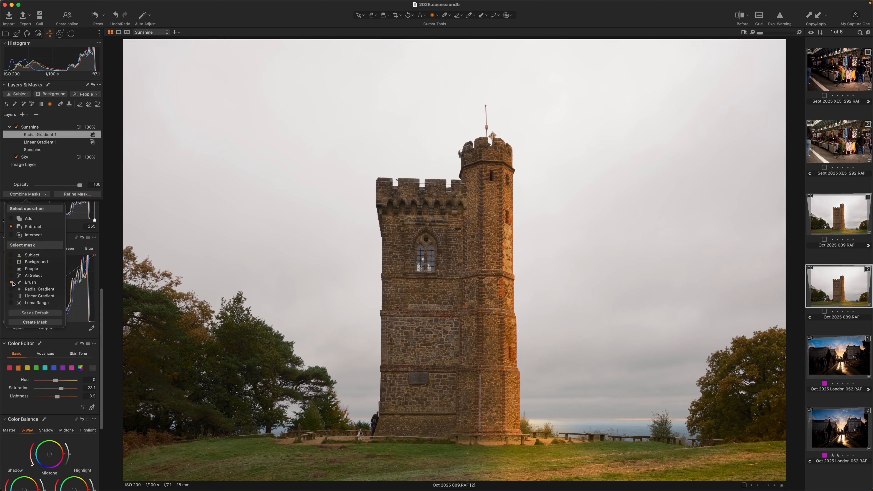
click(34, 322)
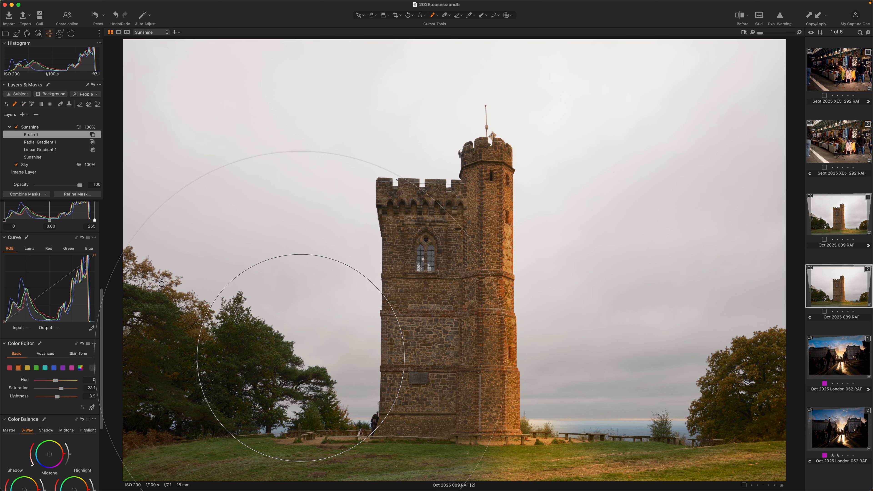
mouse_move(298, 359)
mouse_down()
mouse_move(234, 359)
mouse_move(244, 359)
mouse_up()
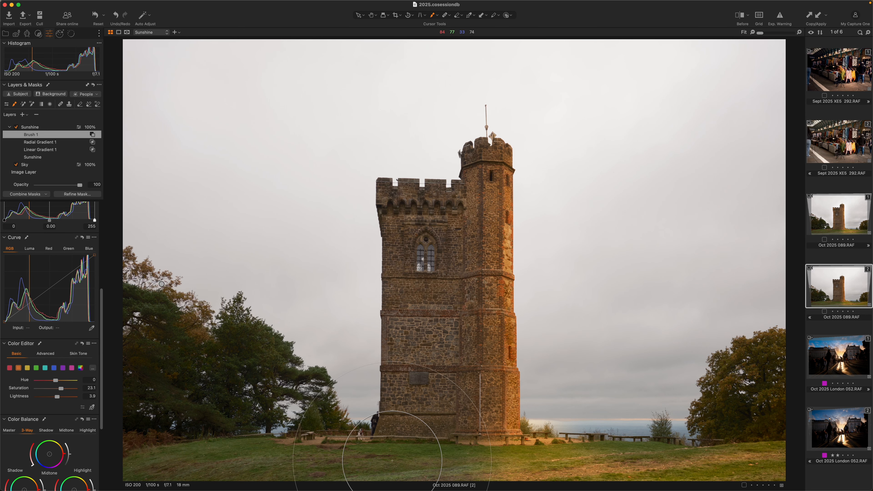
mouse_move(426, 456)
mouse_down()
mouse_move(394, 456)
mouse_move(563, 468)
mouse_move(417, 460)
mouse_up()
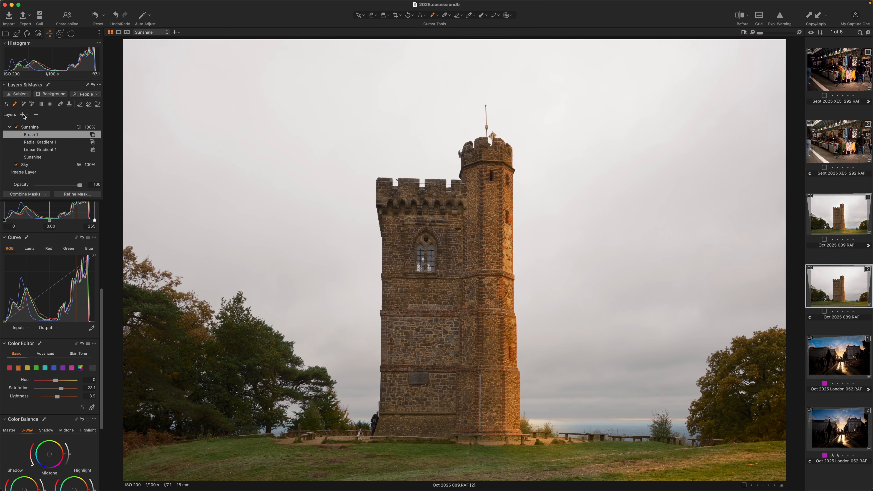
Add an adjustment layer with an AI Select mask of the tower and set the oranges to saturation 44.2 and lightness 11.8.
click(23, 114)
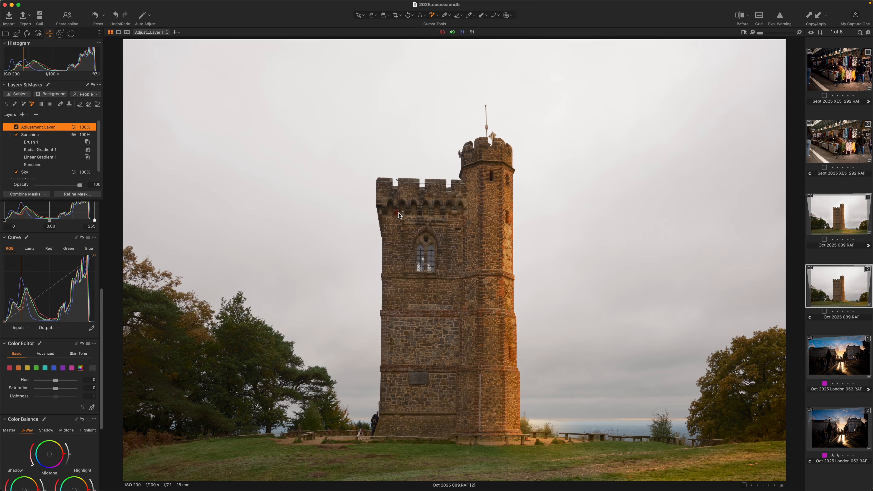
click(385, 199)
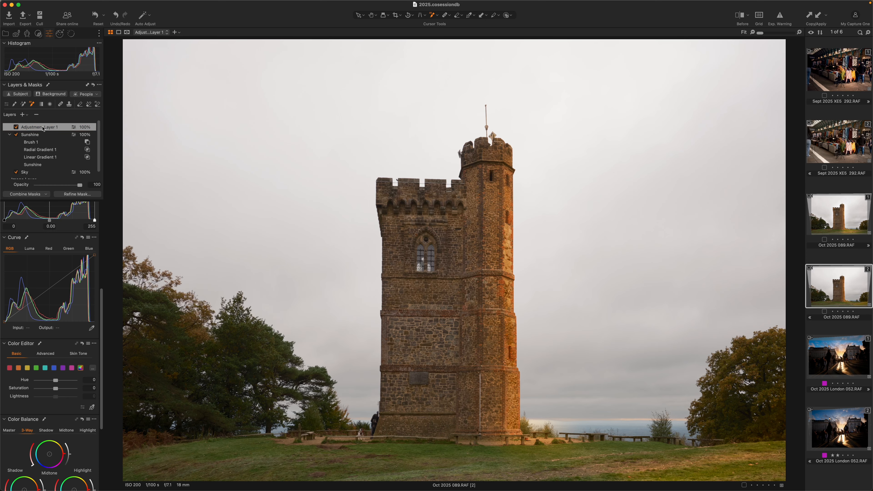
scroll(37, 302, up, 4)
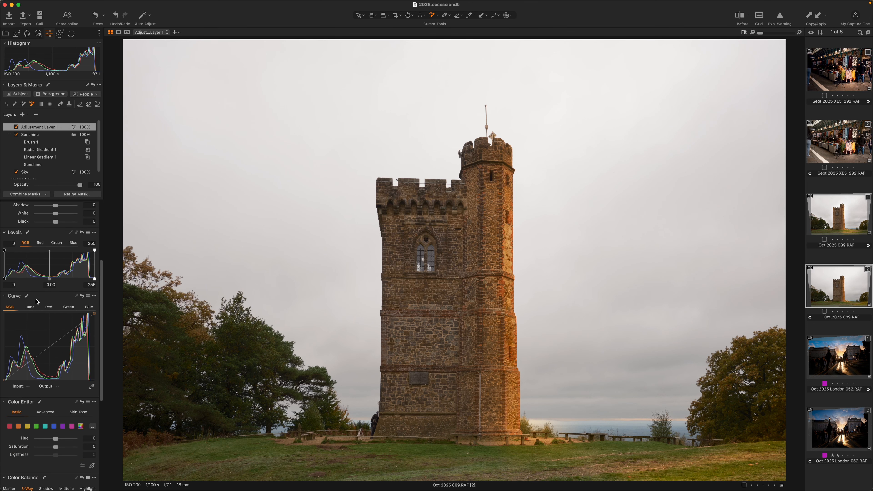
scroll(37, 302, down, 3)
click(19, 390)
mouse_move(55, 410)
mouse_down()
mouse_move(71, 417)
mouse_move(60, 419)
mouse_move(65, 409)
mouse_up()
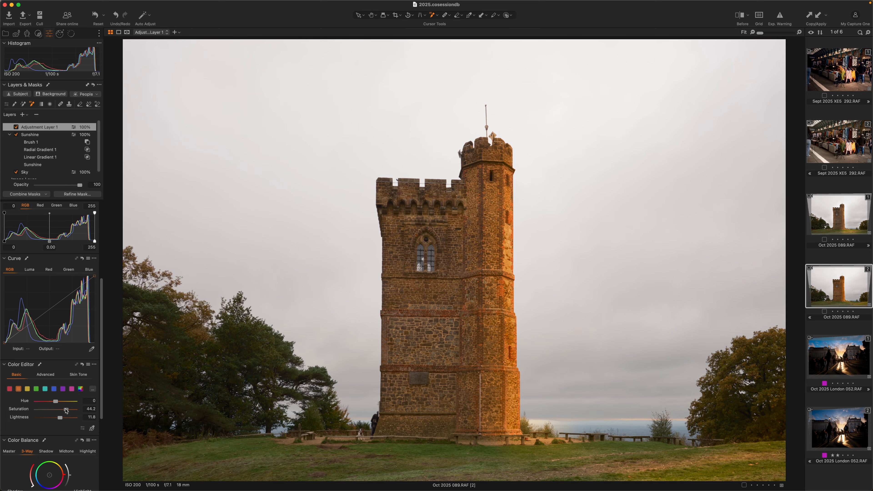
Set the tower layer's exposure to 0.57 and its white balance to 5570 Kelvin.
scroll(56, 364, up, 6)
scroll(56, 364, up, 5)
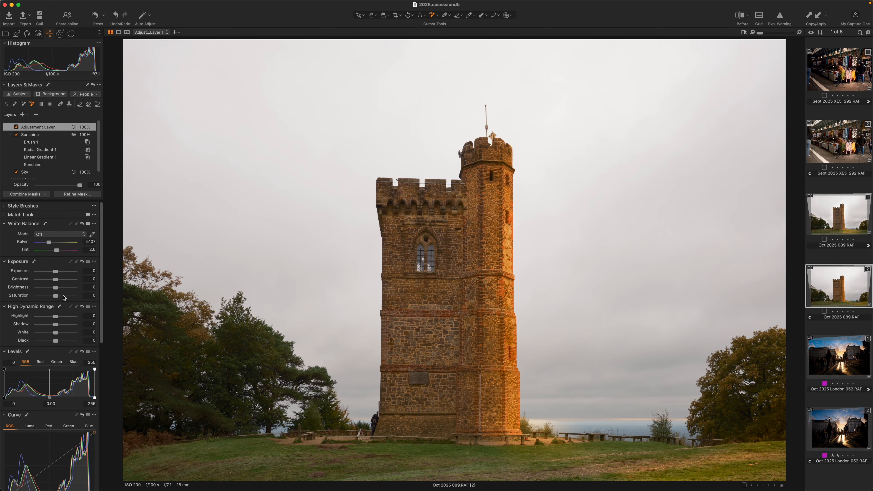
drag(56, 271, 58, 272)
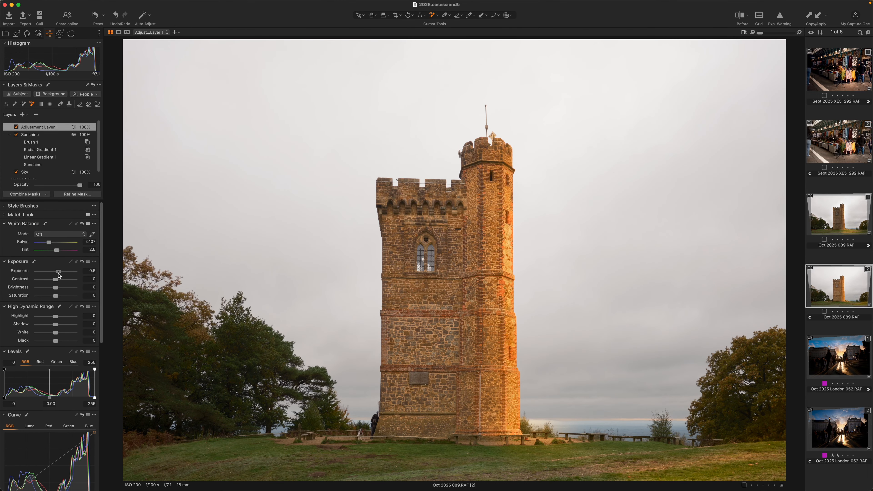
drag(49, 242, 53, 243)
Intersect the tower layer's mask with a vertical linear gradient across the tower's left part, tilting it slightly to follow the wall.
click(46, 195)
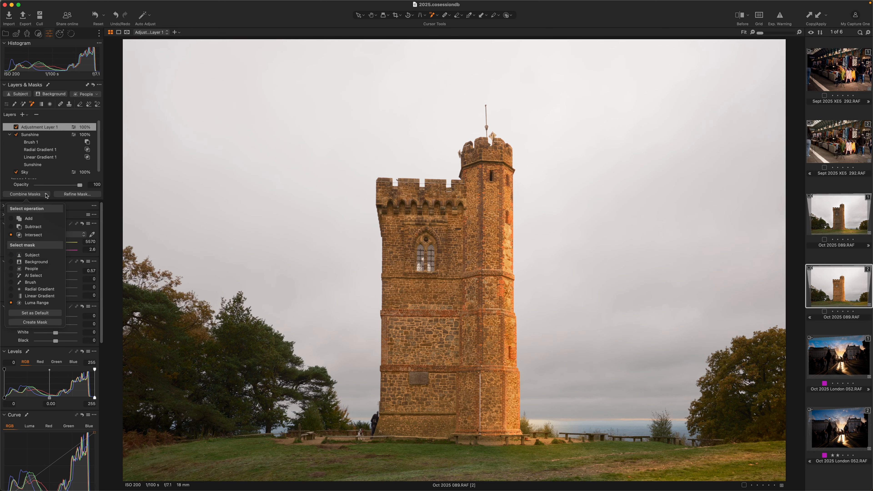
click(12, 296)
drag(367, 196, 433, 197)
drag(366, 213, 445, 227)
drag(363, 242, 368, 242)
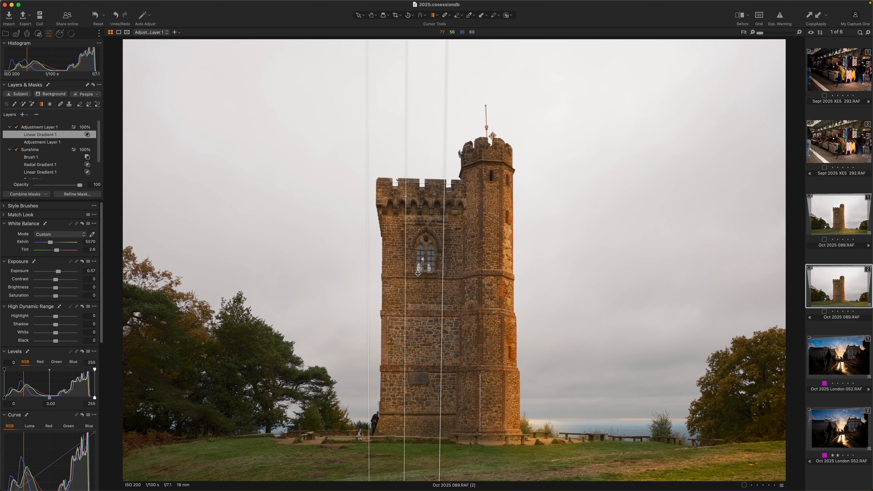
Narrow the Sunshine layer's linear gradient on the turret, shift it to the right and straighten its angle.
click(41, 165)
click(39, 173)
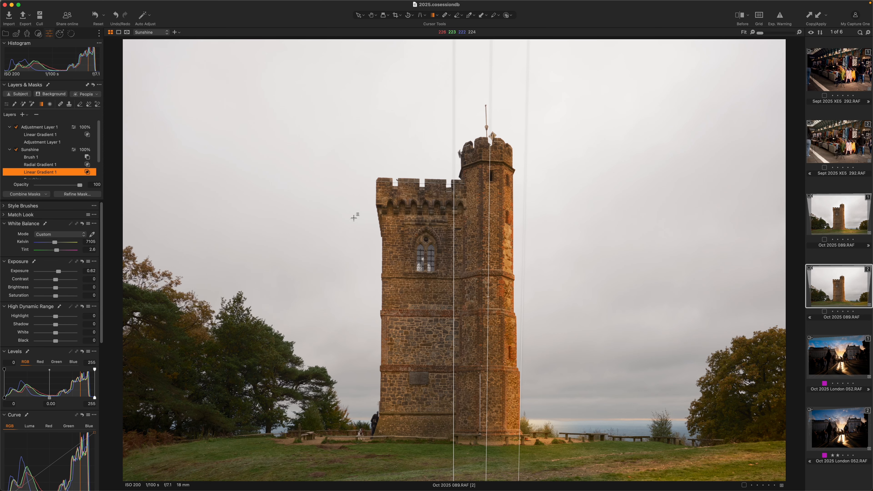
drag(490, 219, 502, 237)
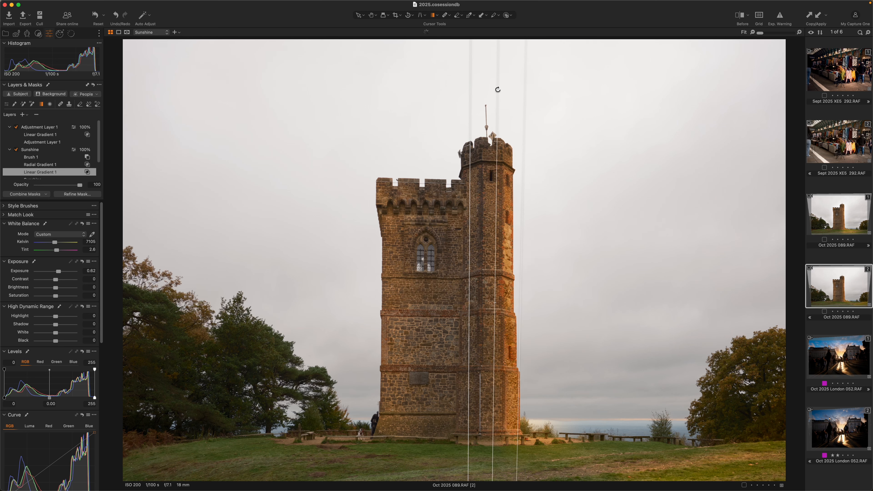
drag(497, 90, 490, 90)
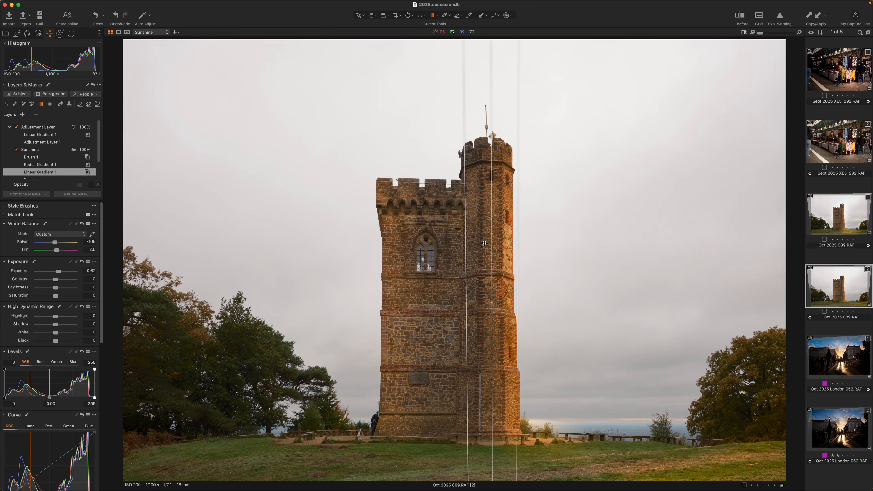
Set the Sunshine layer's white level to 231 and collapse the mask groups of both adjustment layers.
click(45, 152)
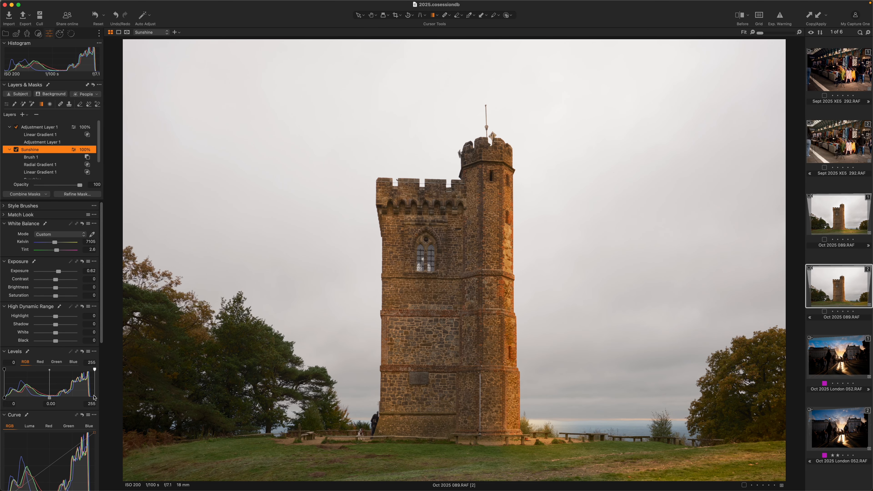
drag(95, 398, 84, 396)
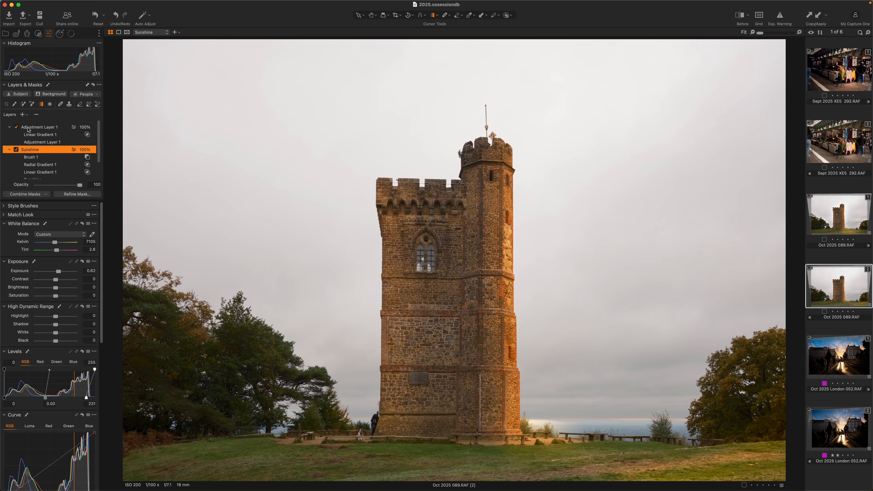
click(9, 127)
click(8, 134)
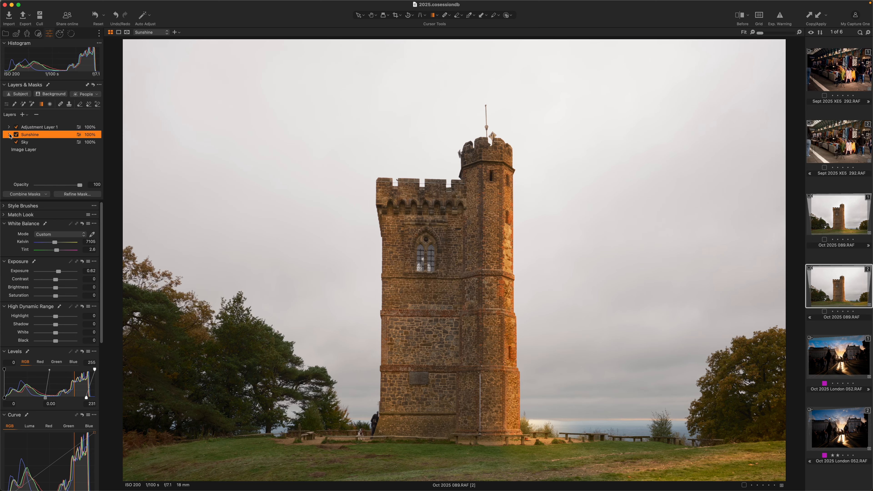
Compare the tower photo with and without the Sunshine and Adjustment Layer 1 edits by switching both layers off and on again.
click(16, 127)
click(16, 135)
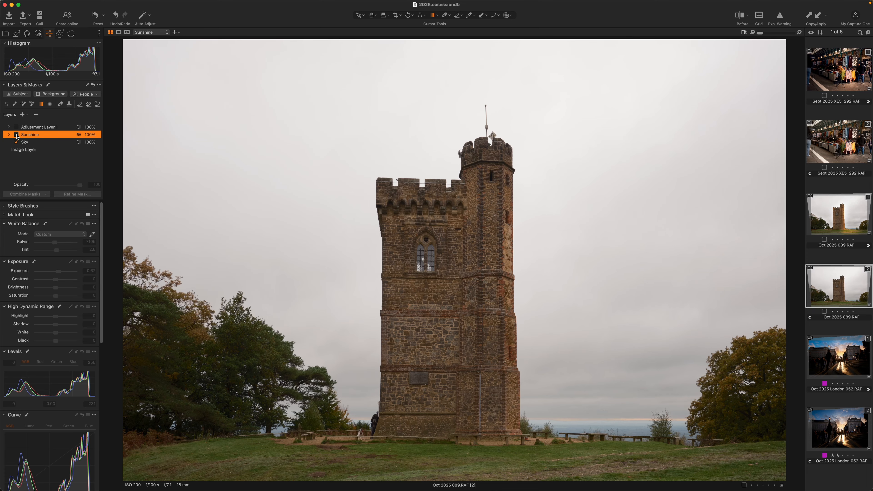
click(16, 135)
click(16, 128)
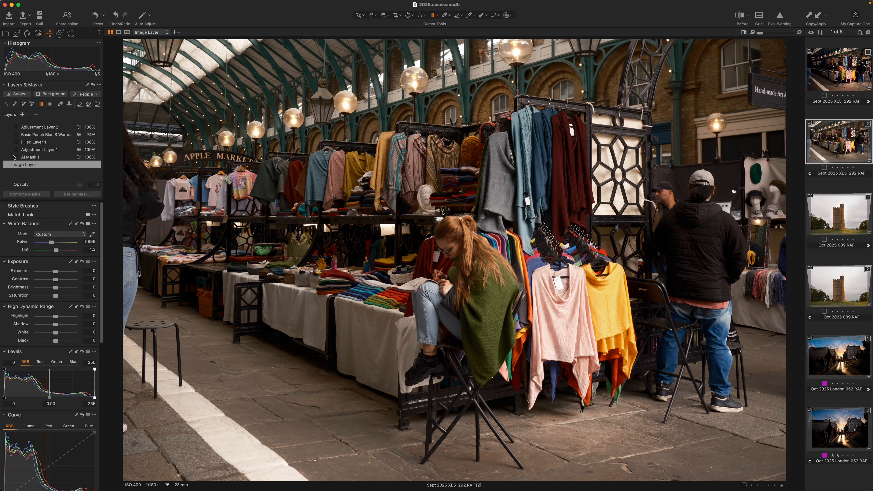
Enable the AI Mask 1 layer on the market stall photo, select it and undo the last layer addition.
click(16, 157)
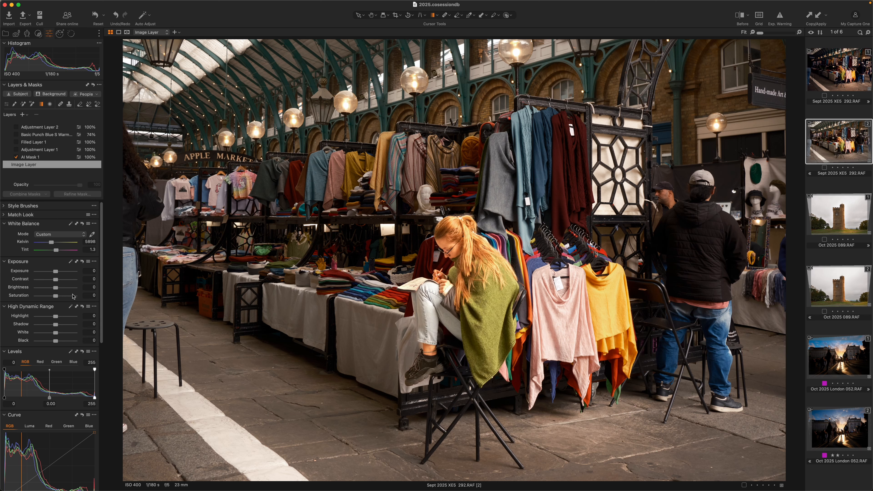
click(46, 157)
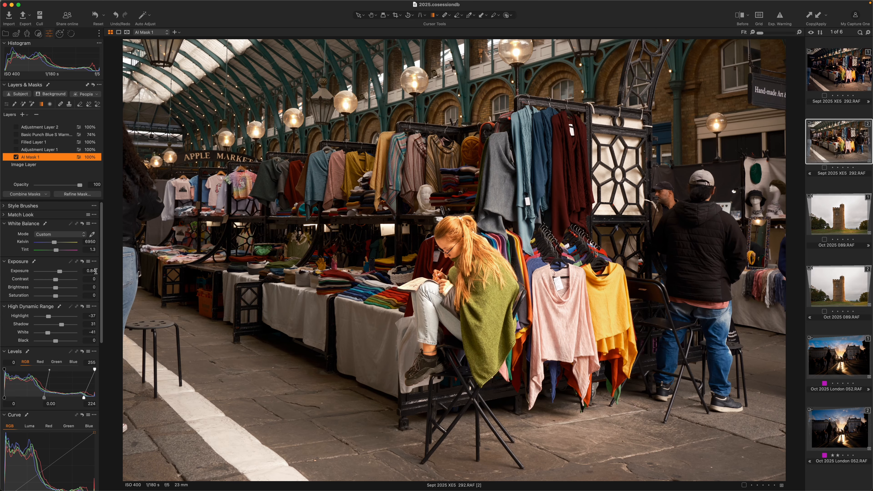
key(super+z)
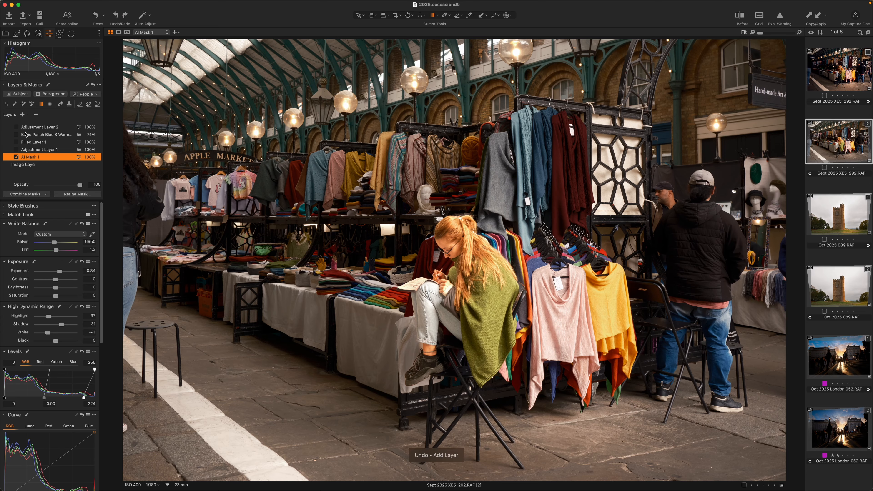
Intersect the mask of the AI Mask 1 layer with a linear gradient mask.
click(47, 195)
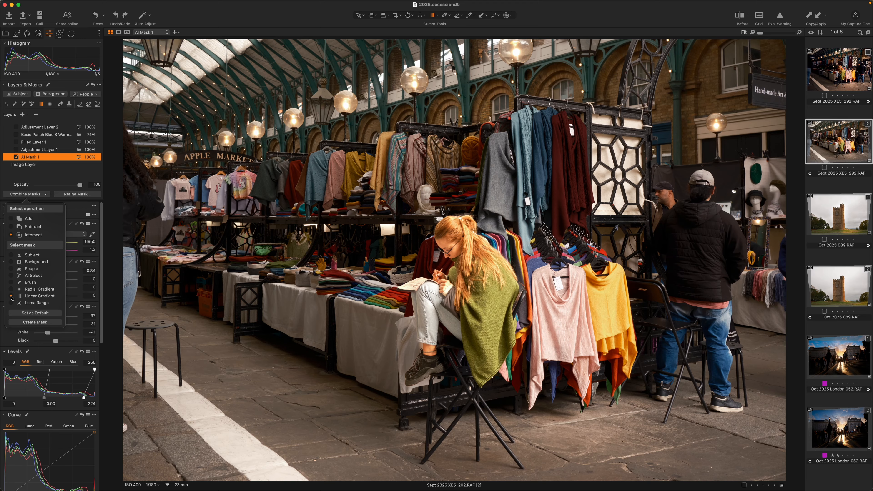
click(37, 158)
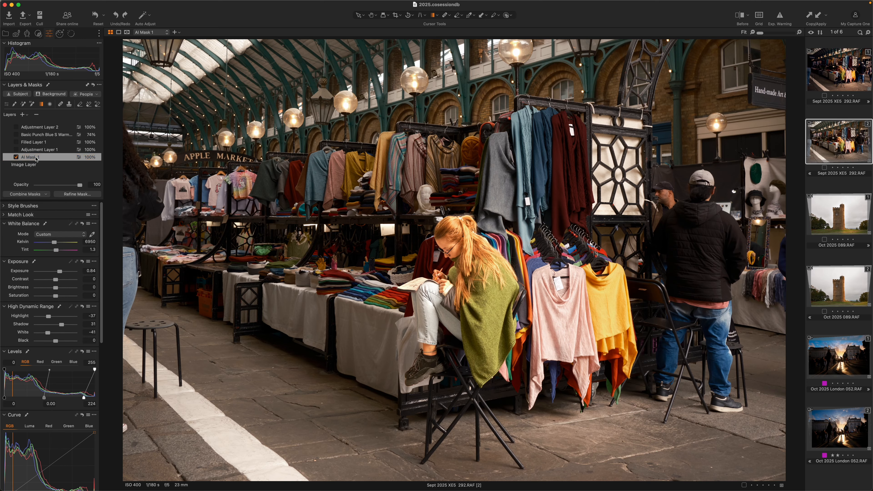
click(30, 193)
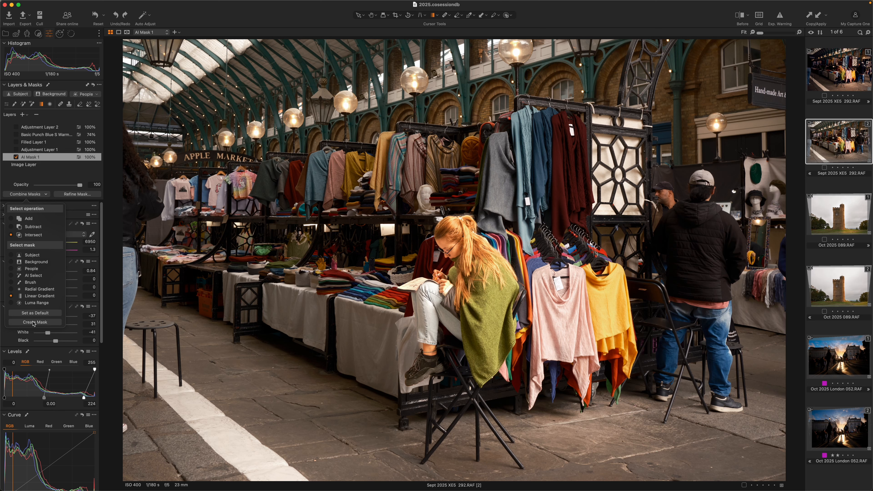
click(33, 322)
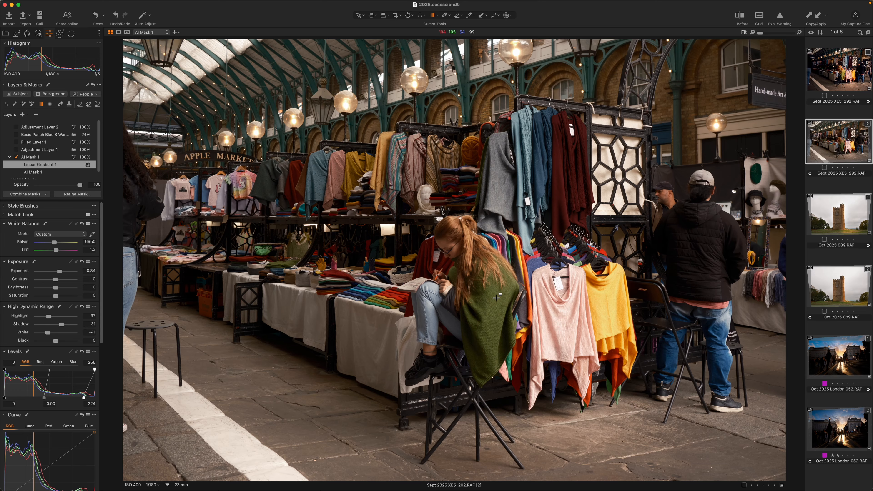
Draw a narrow vertical linear gradient across the seated woman, lighting her back and hair, and fine-tune the layer's white balance.
drag(509, 286, 429, 286)
drag(512, 274, 501, 275)
drag(426, 289, 439, 289)
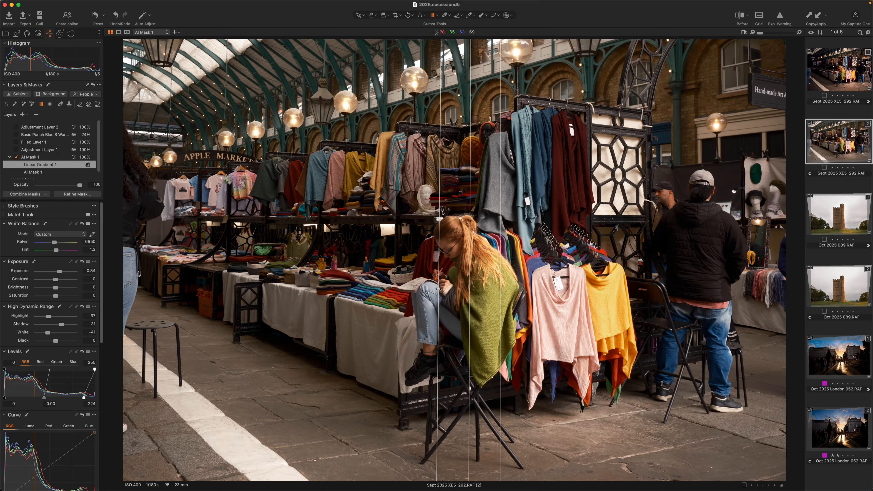
drag(501, 271, 504, 271)
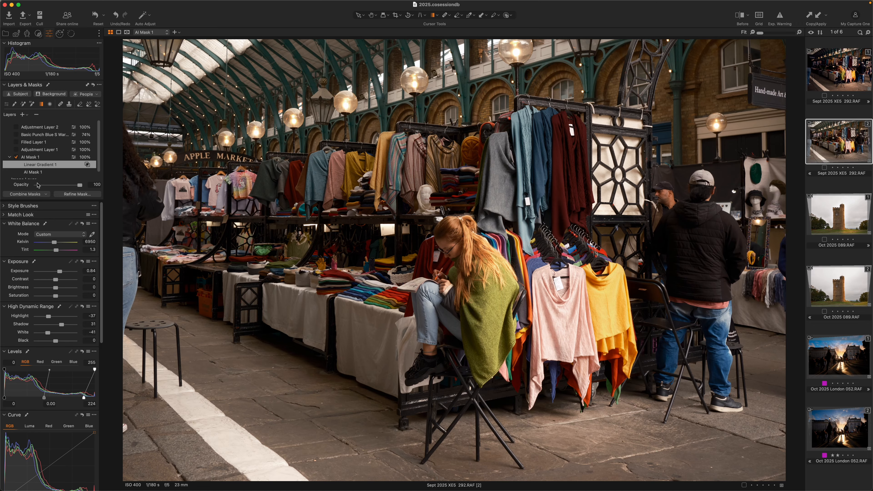
drag(57, 243, 58, 243)
Enable Adjustment Layer 1, set its exposure to -2.02 and intersect its mask with a linear gradient mask.
click(20, 151)
click(16, 149)
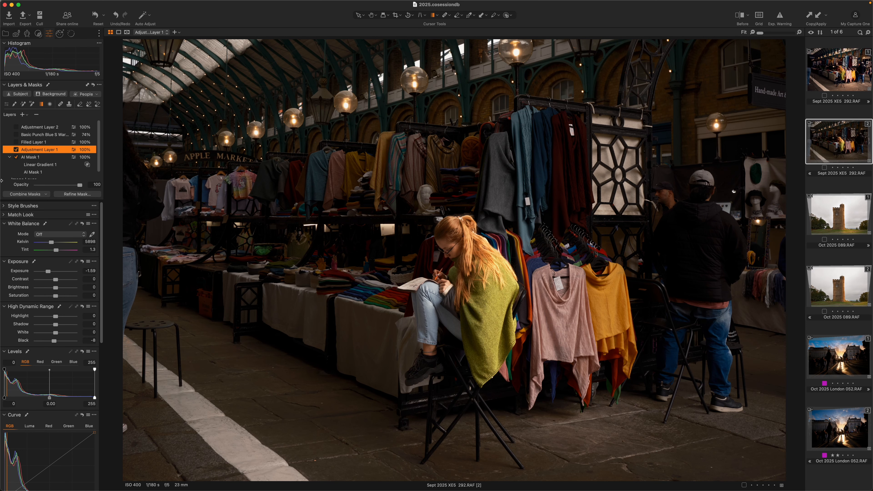
drag(49, 272, 47, 273)
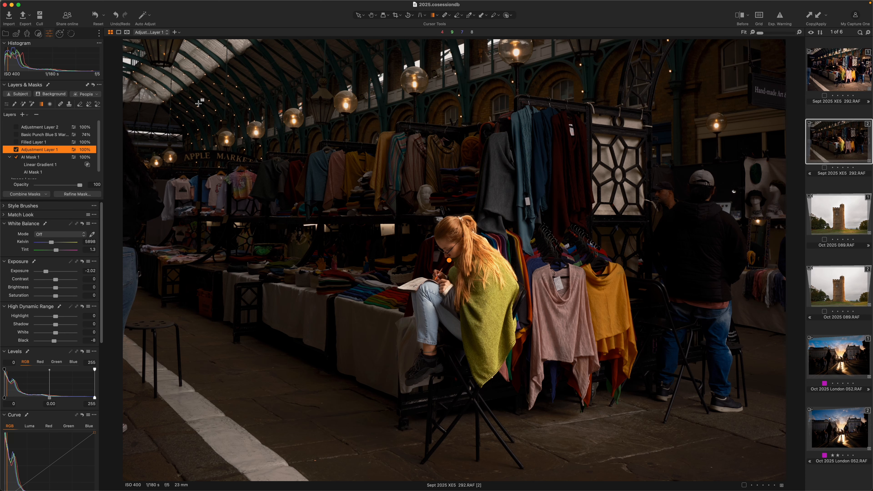
click(46, 195)
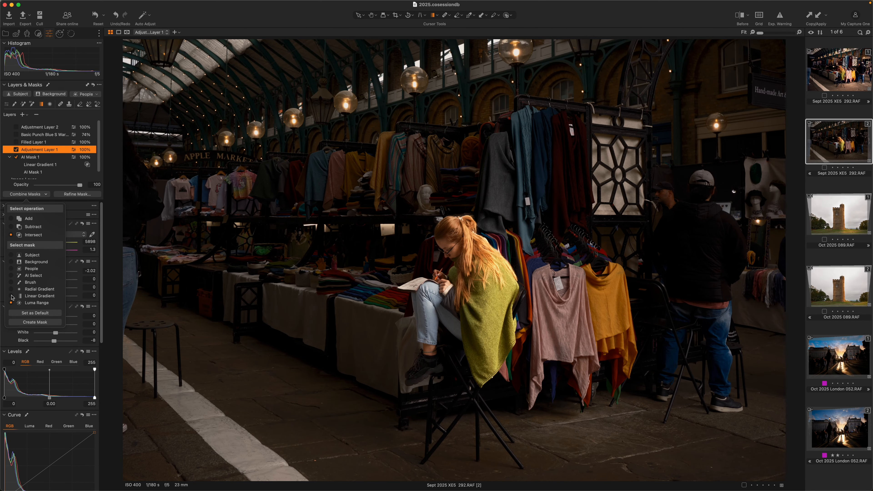
click(34, 322)
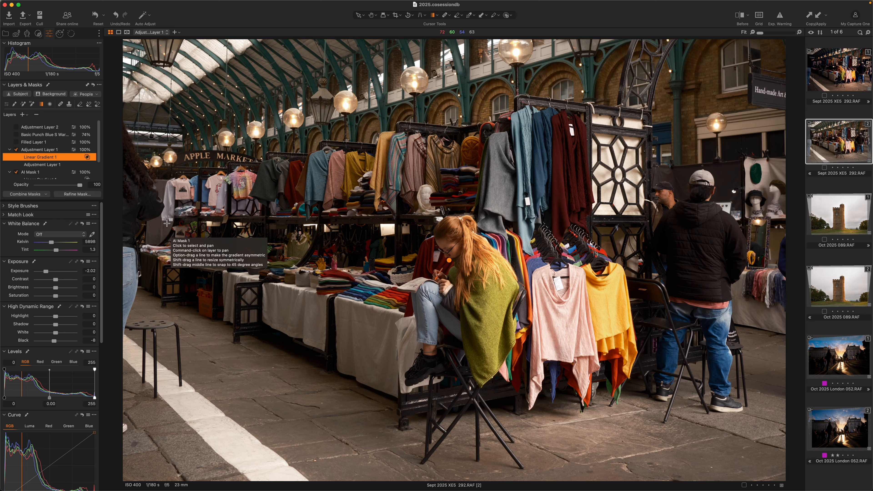
Draw a wide gradient darkening the market's left side and fading past the woman, and set Highlight to -24 and black level to 2.
drag(191, 215, 531, 208)
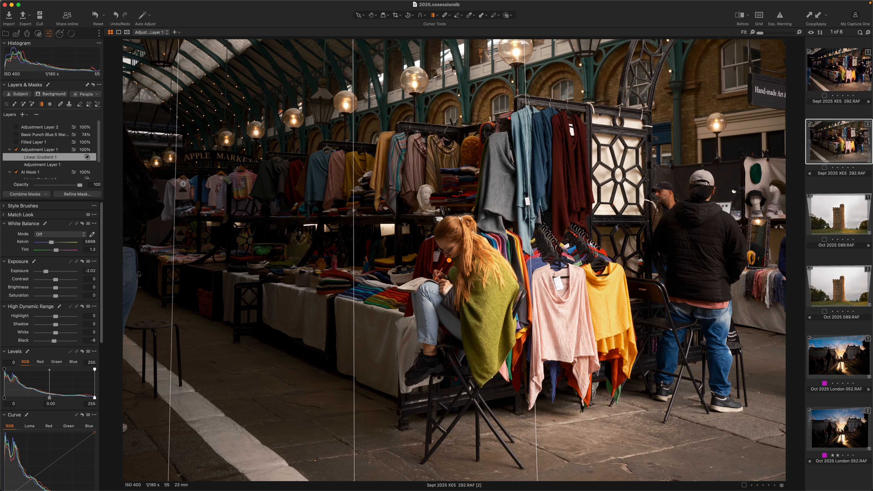
mouse_move(177, 187)
mouse_down()
mouse_move(234, 187)
mouse_move(184, 187)
mouse_up()
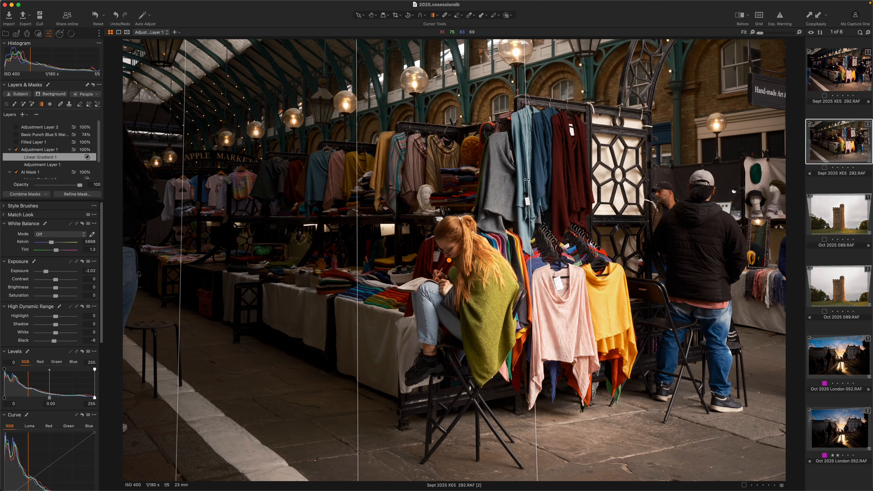
drag(528, 179, 518, 179)
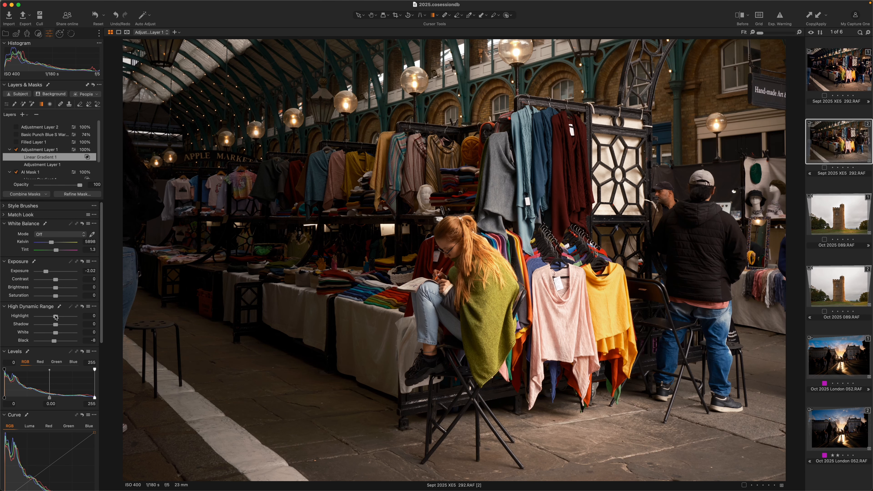
drag(56, 317, 51, 316)
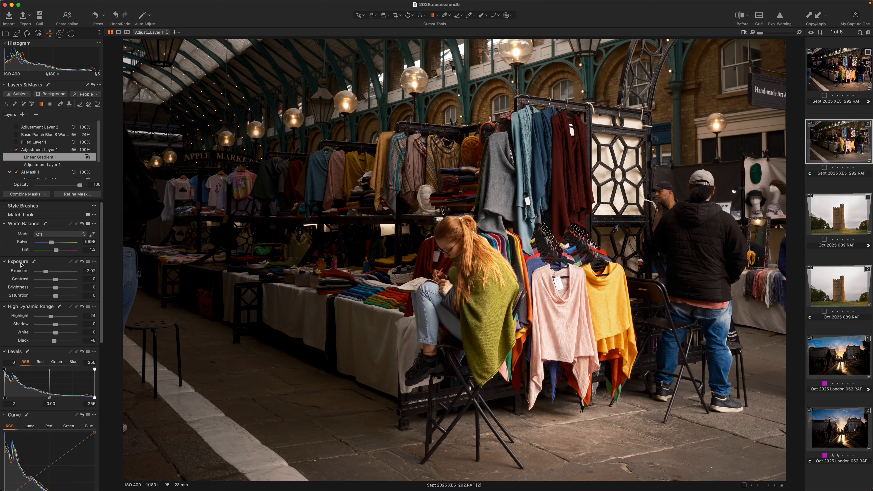
Compare the market photo with and without Adjustment Layer 1 by switching the layer off and on, leaving it enabled.
click(16, 149)
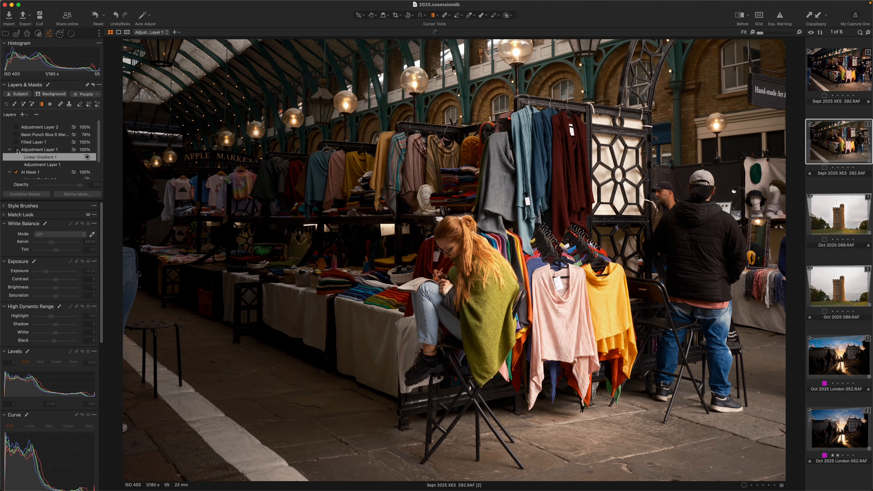
click(16, 149)
click(16, 149)
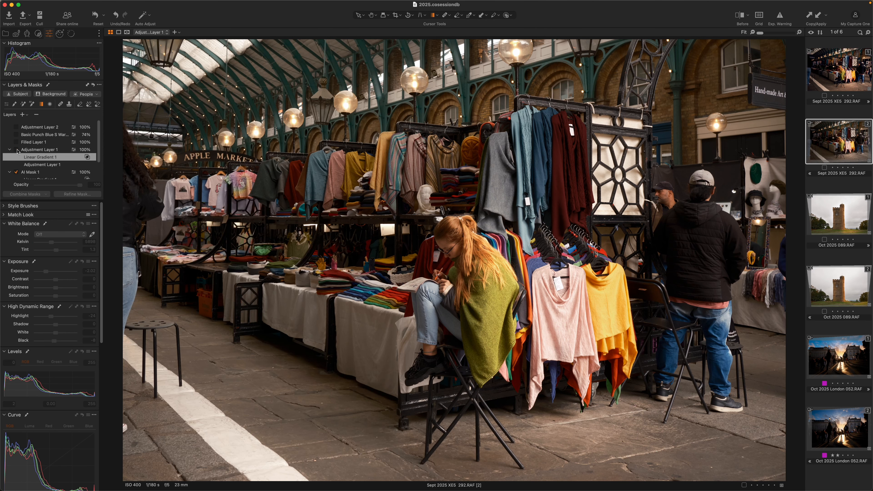
click(16, 150)
click(16, 149)
click(17, 150)
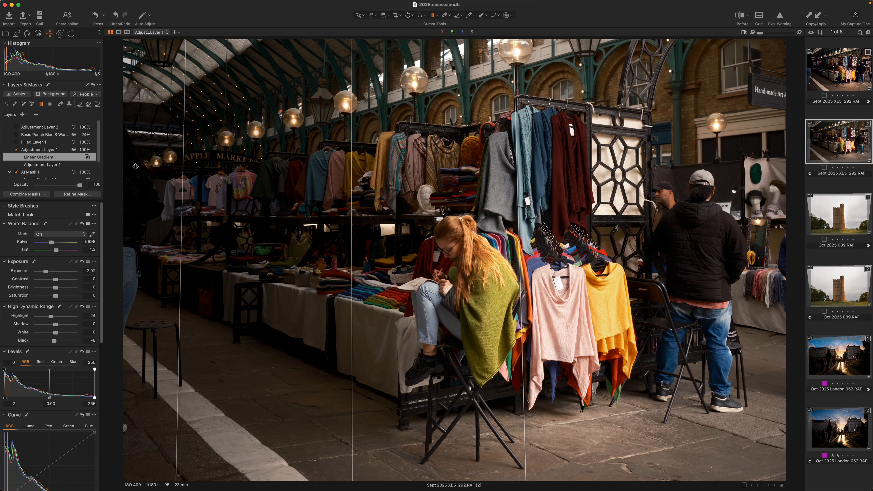
Review the mask groups in the layer list and compare the edited market photo with its before view.
scroll(39, 165, down, 2)
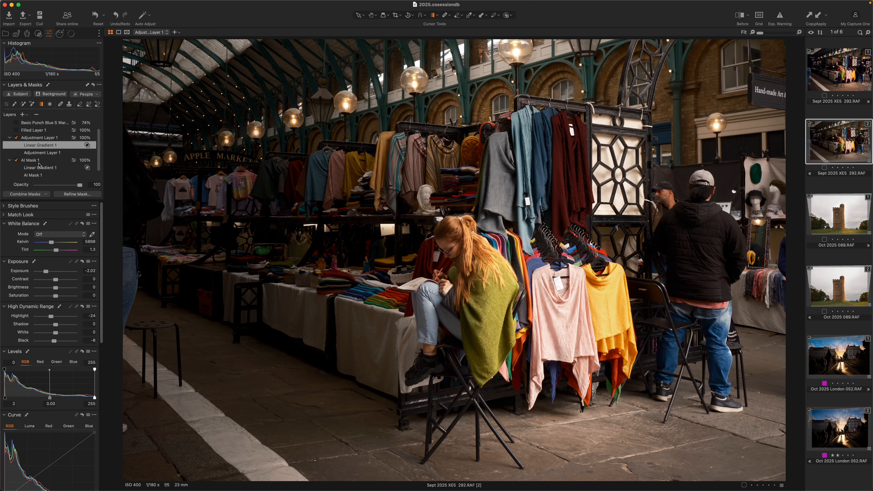
scroll(39, 165, up, 2)
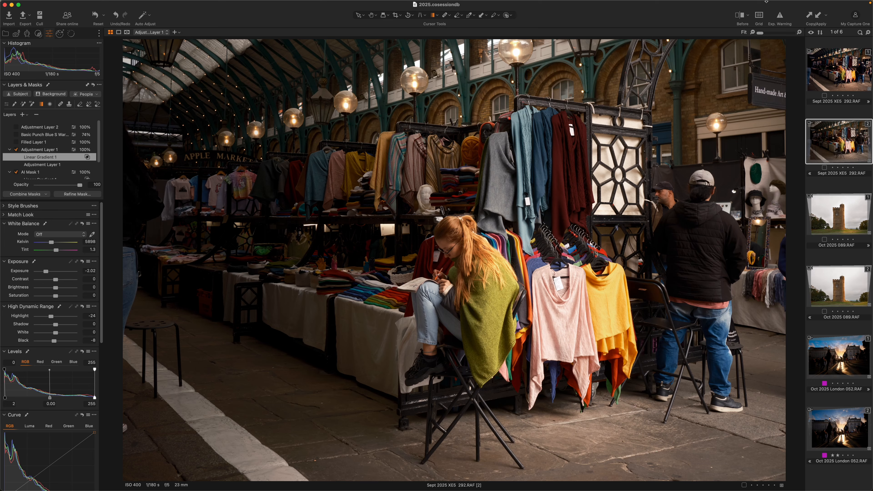
click(740, 18)
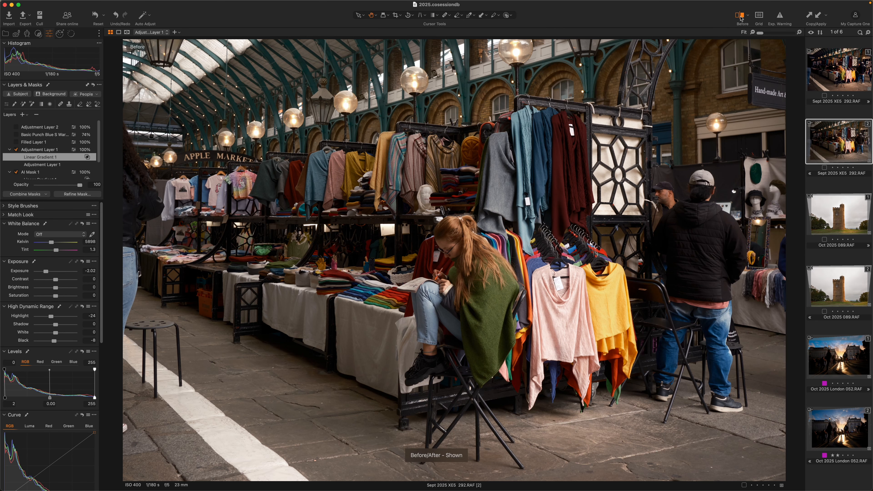
click(741, 17)
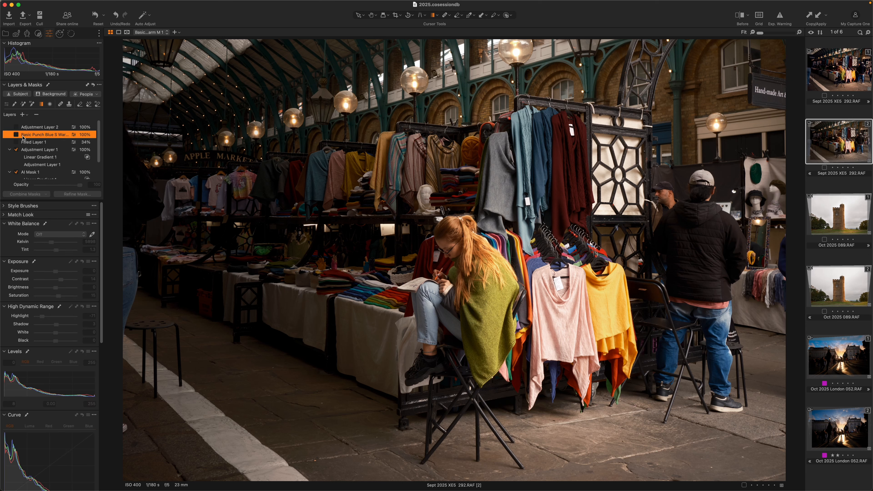
Enable the Basic Punch Blue 5 Warm layer and set its opacity to 38.
click(16, 134)
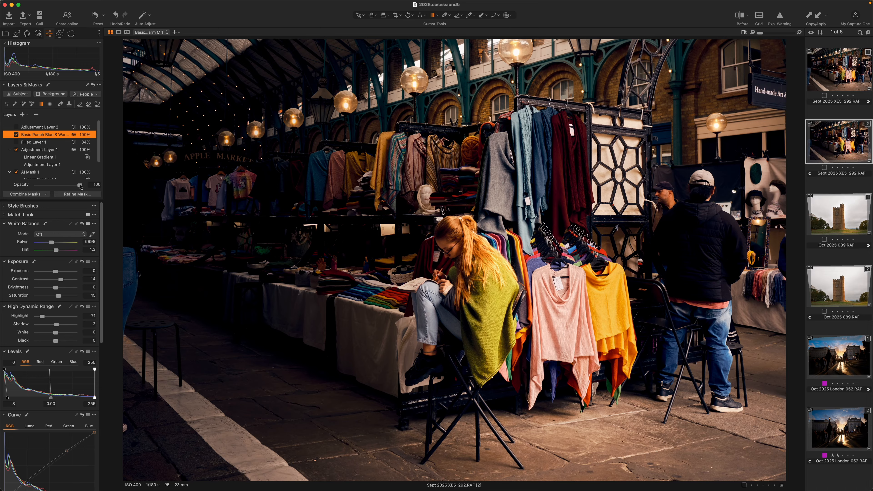
drag(80, 186, 54, 187)
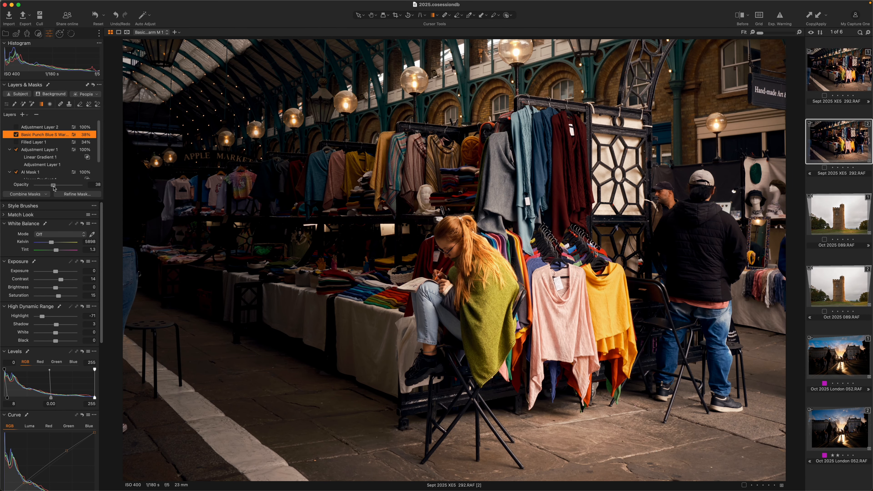
Enable Adjustment Layer 2, compare the photo with and without it, and set its white level to 243.
click(17, 128)
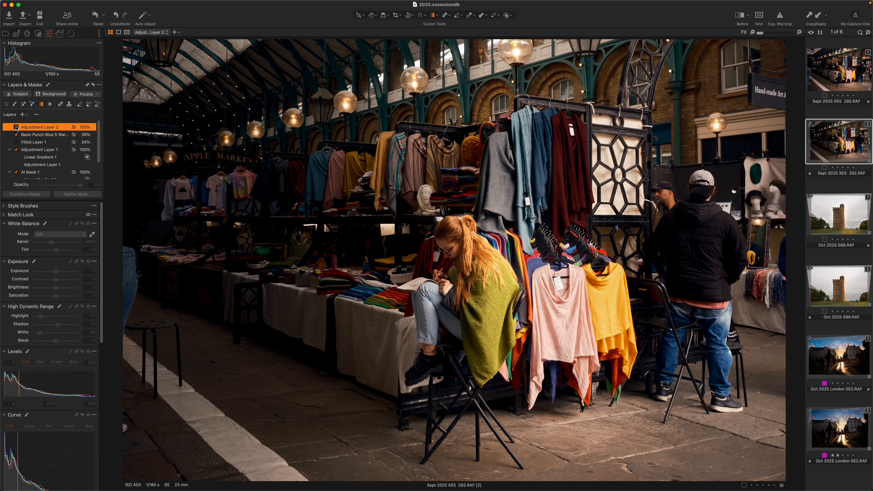
click(16, 128)
click(16, 127)
click(16, 128)
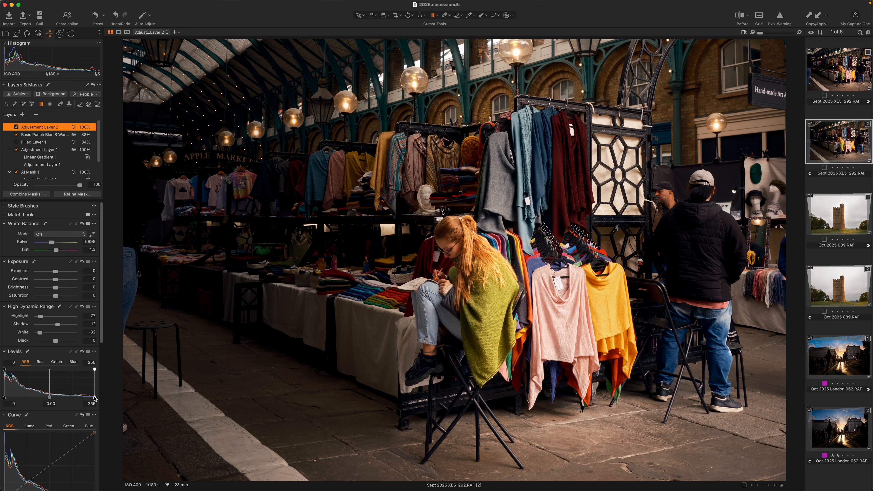
drag(95, 399, 89, 398)
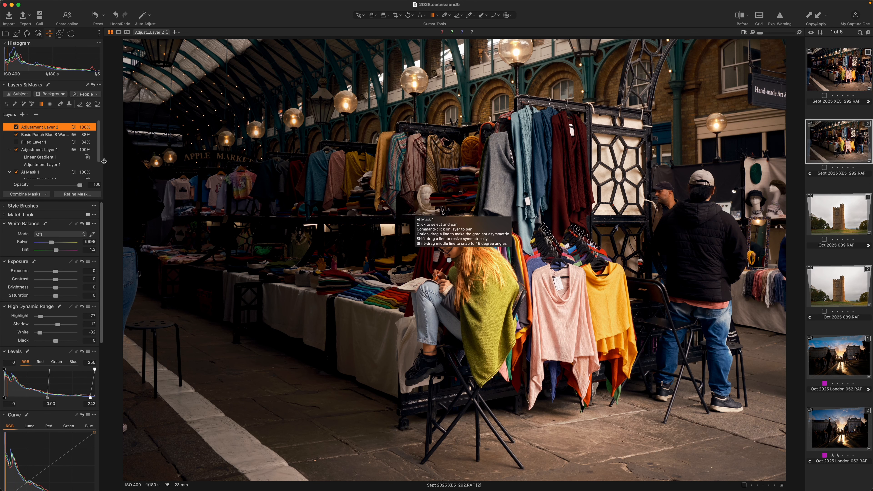
Reposition Adjustment Layer 1's linear gradient further right, narrow it and tune its edges around the stall and the seated woman.
scroll(37, 129, down, 2)
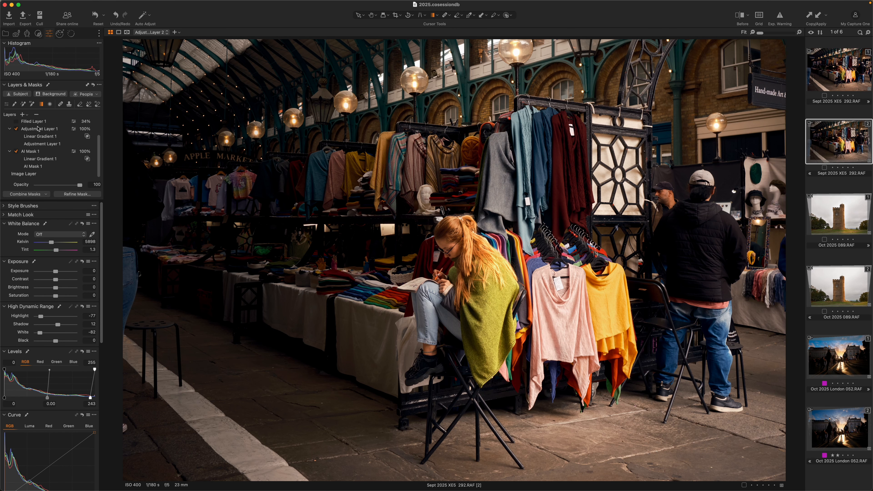
click(39, 137)
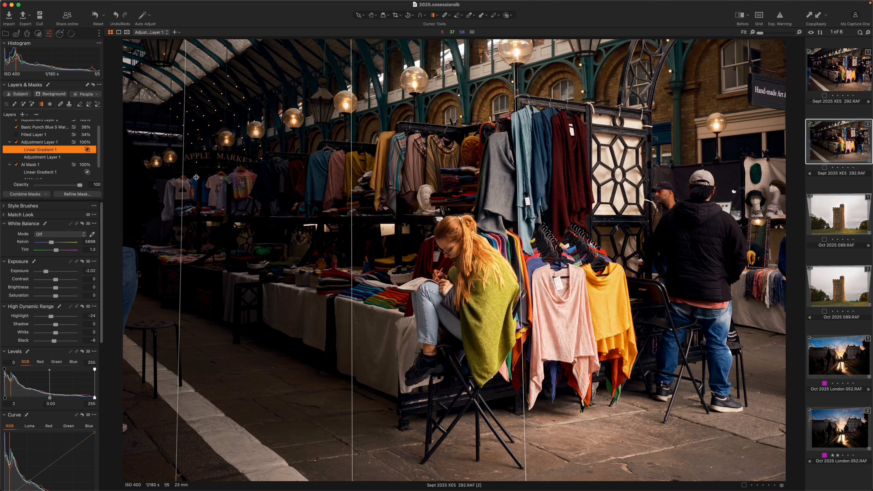
drag(196, 177, 256, 183)
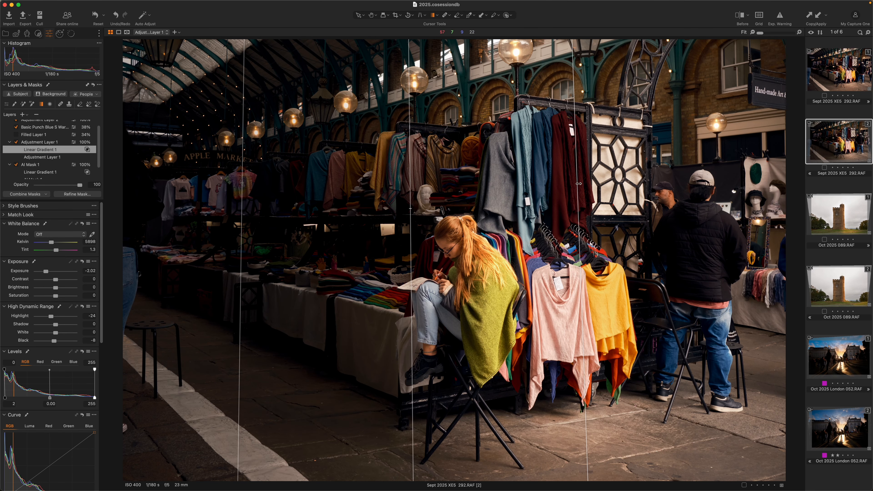
drag(578, 184, 546, 204)
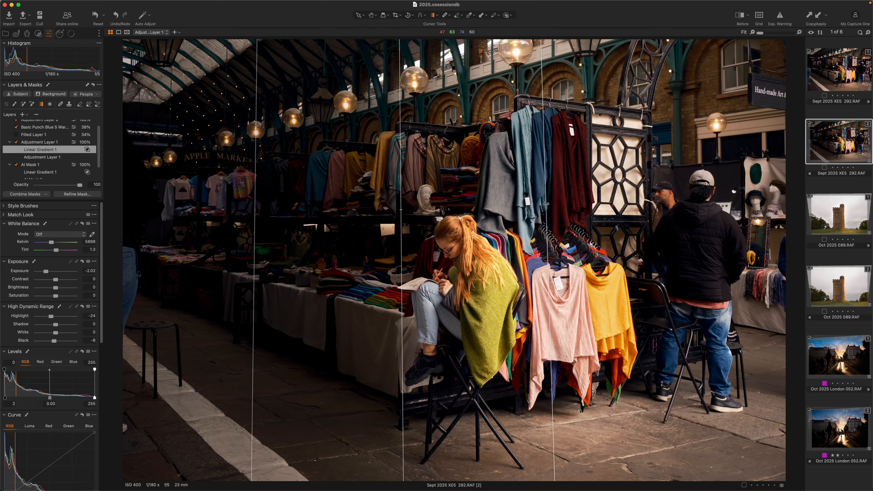
drag(374, 295, 344, 288)
drag(525, 288, 520, 288)
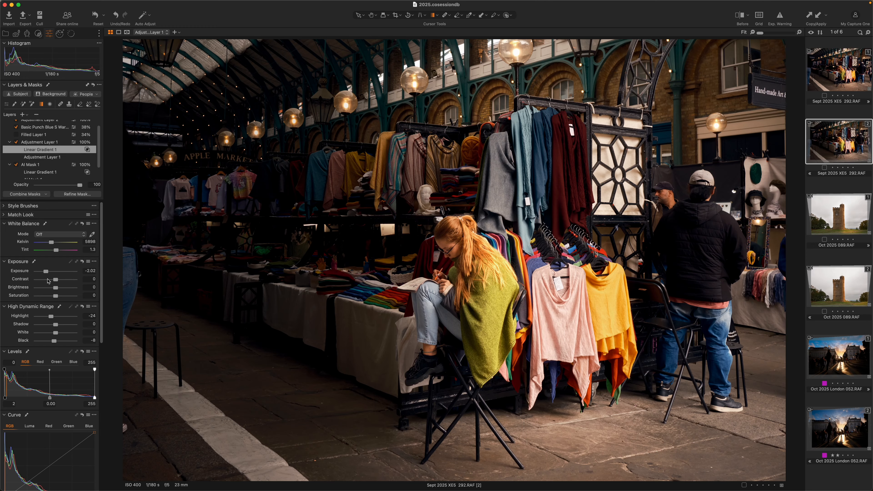
Set Adjustment Layer 1's Shadow to -3 and compare the result with the before view.
drag(57, 325, 57, 324)
click(739, 15)
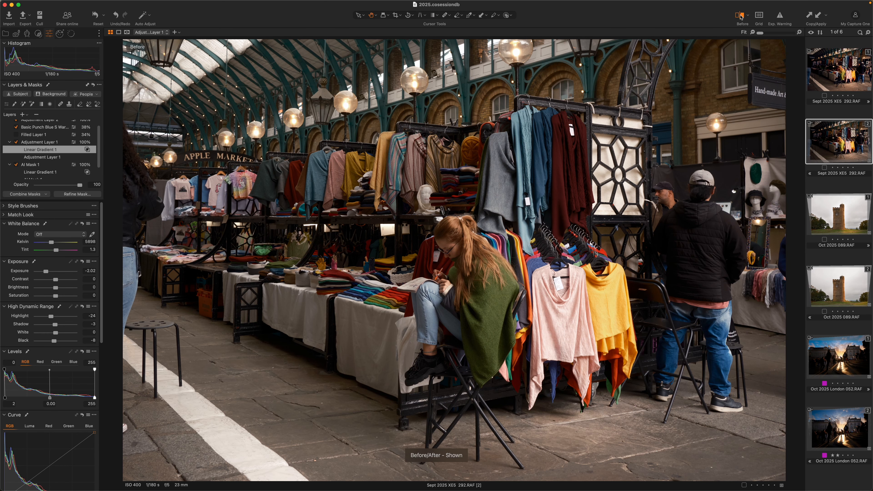
click(739, 16)
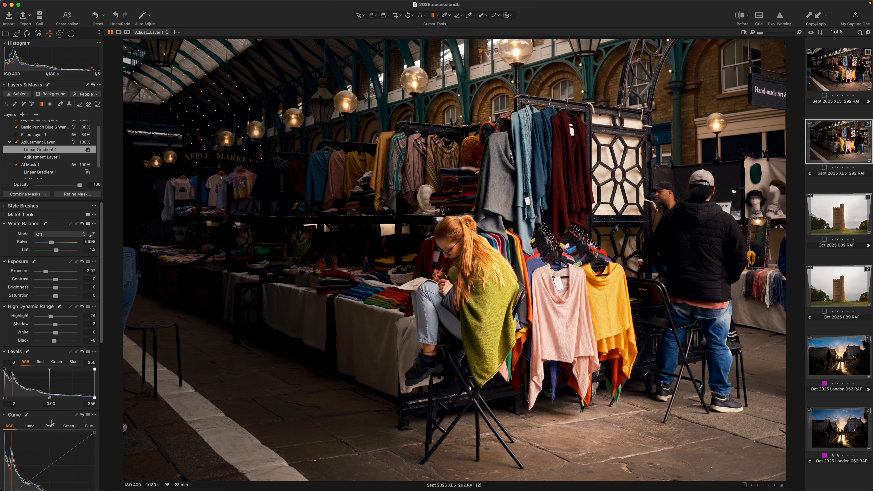
Set the vignetting amount to -0.21 and show the before view of the market photo for comparison.
scroll(52, 422, down, 10)
drag(55, 476, 55, 477)
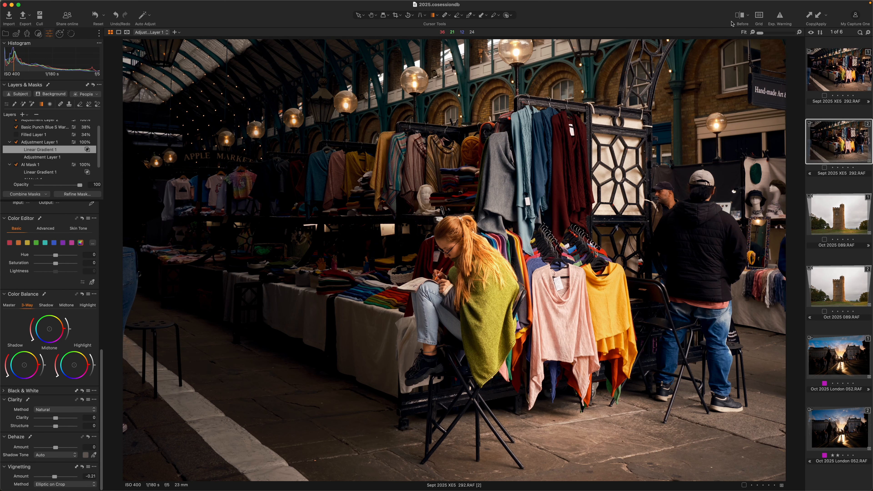
click(738, 17)
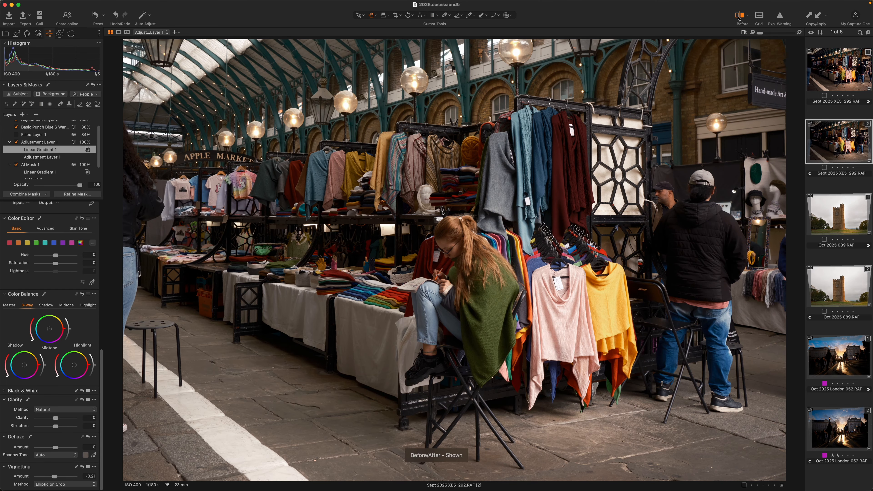
Return the market photo from the before view to its edited version.
click(738, 17)
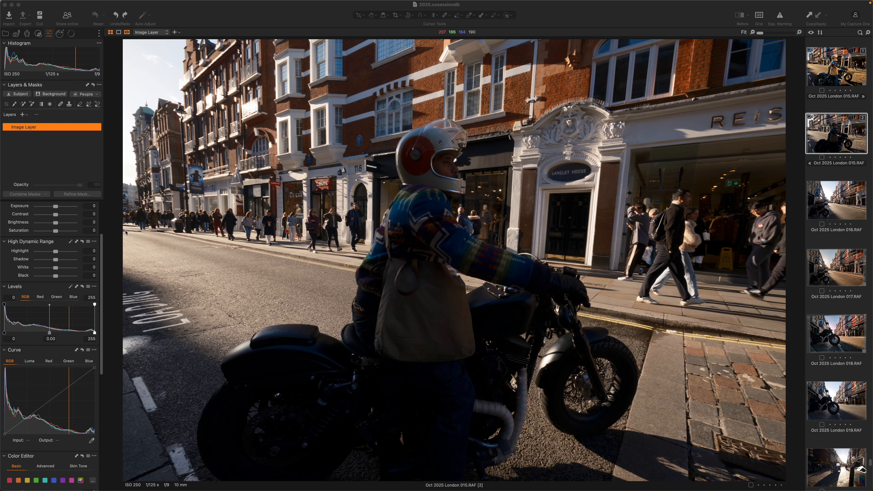
Add an adjustment layer to the motorcycle photo, AI-mask the rider and bike together, and hide the mask overlay.
click(23, 115)
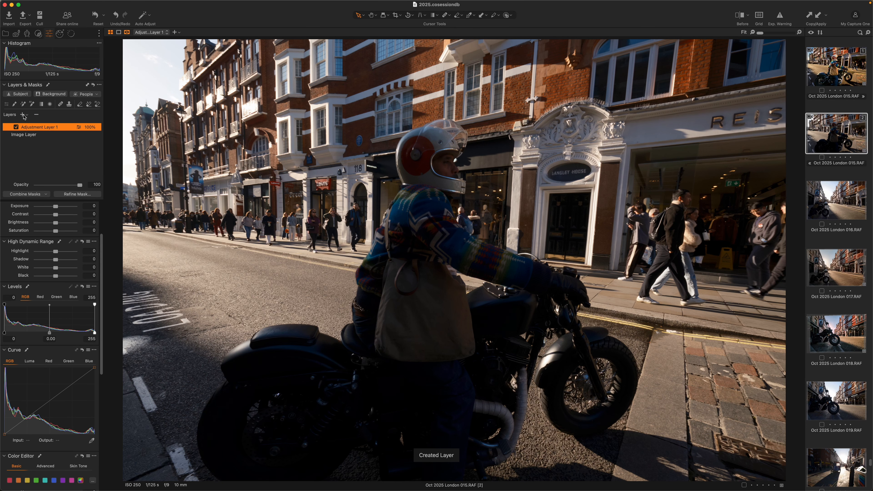
click(32, 104)
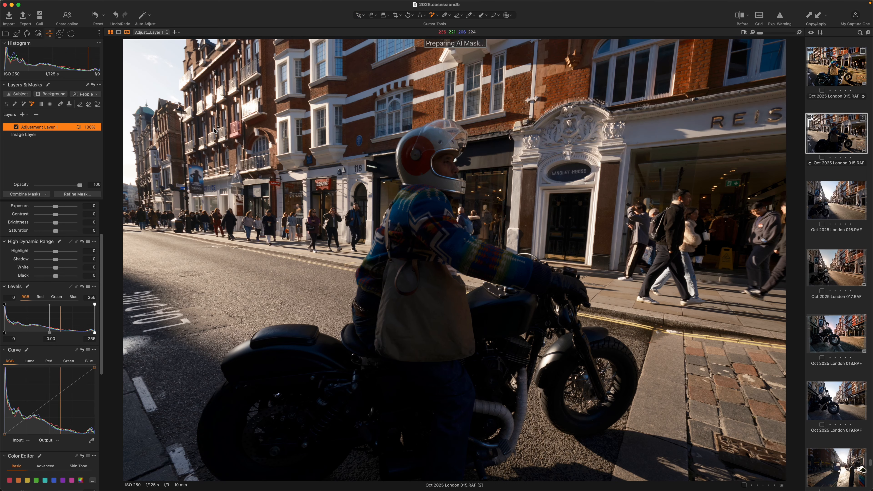
drag(209, 123, 673, 480)
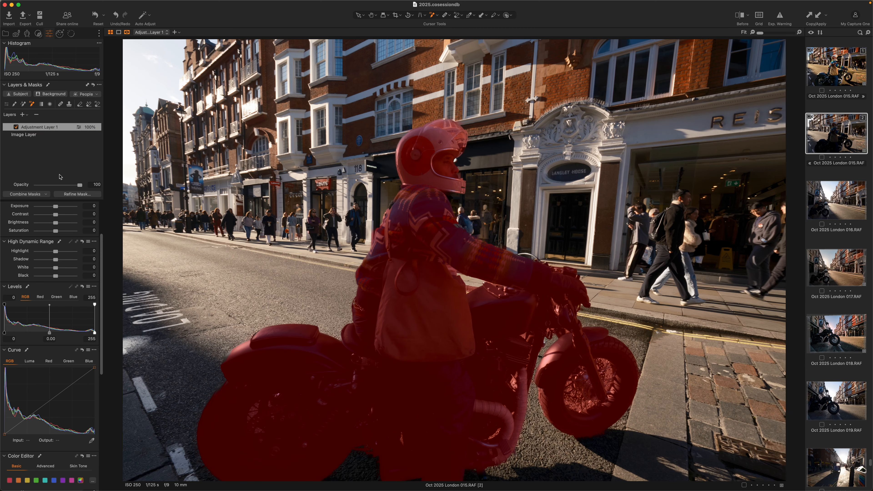
key(m)
Brighten the masked rider and motorcycle with Exposure 1.6, Brightness 8 and Highlight 38.
scroll(70, 262, up, 2)
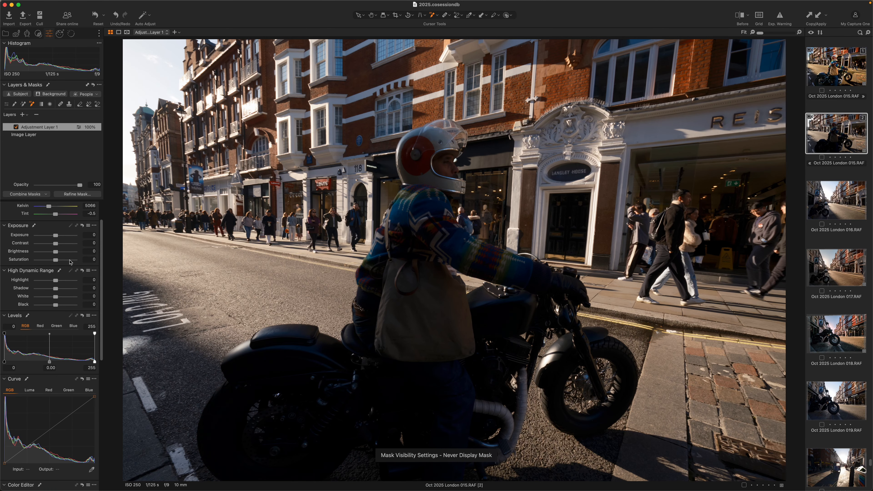
scroll(65, 258, up, 1)
drag(58, 245, 65, 245)
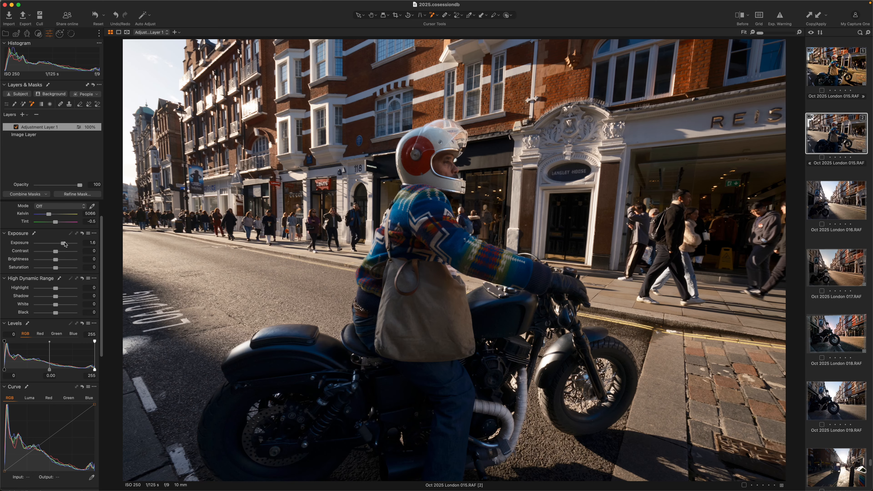
drag(56, 260, 61, 259)
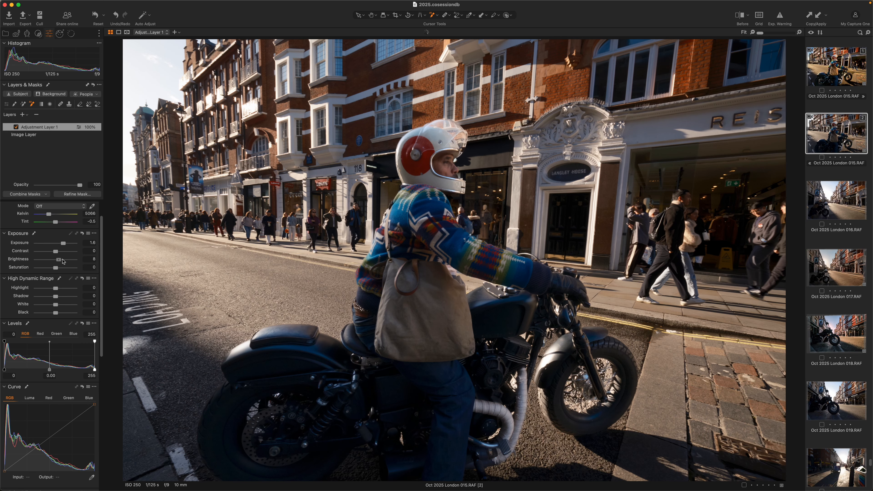
click(63, 291)
Warm the rider layer's white balance to 5855 Kelvin with a tint of -0.6.
scroll(63, 292, up, 3)
click(54, 248)
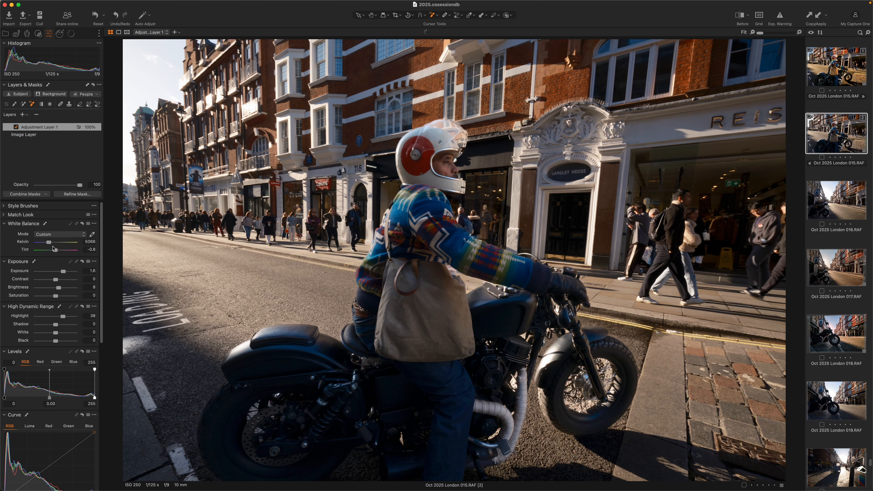
drag(48, 242, 53, 244)
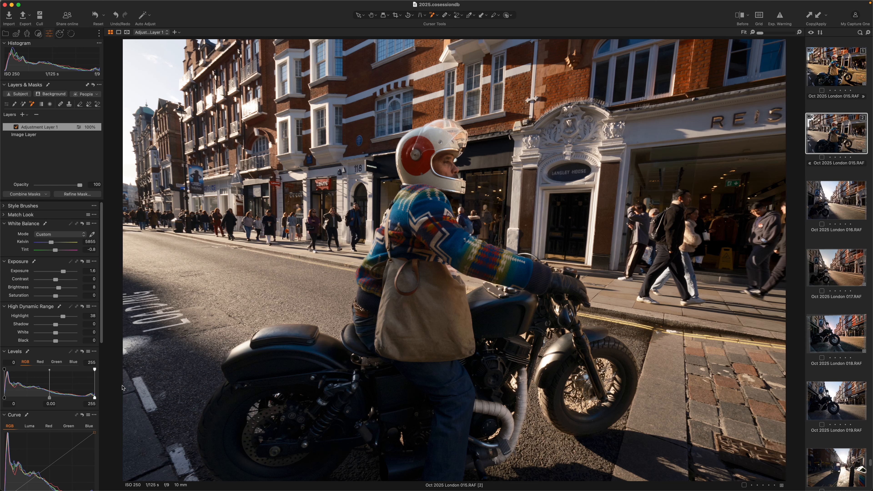
Rename the rider's adjustment layer as Biker.
double_click(43, 127)
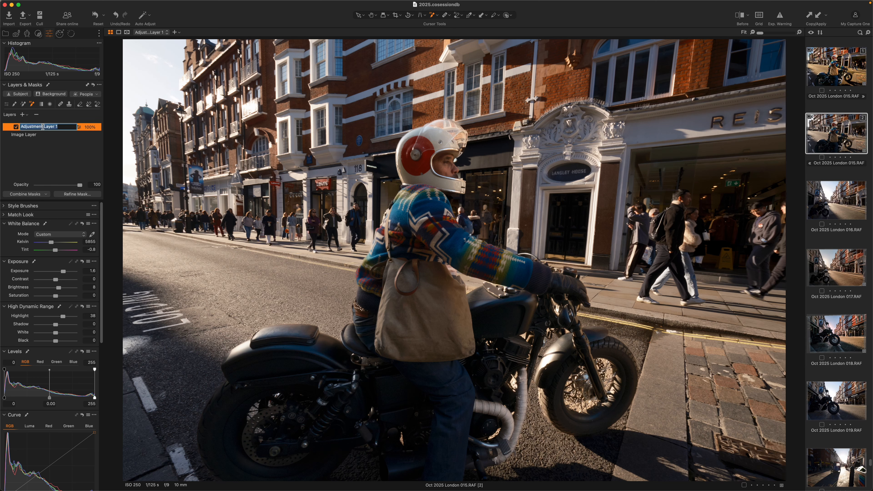
text(Biker)
key(Return)
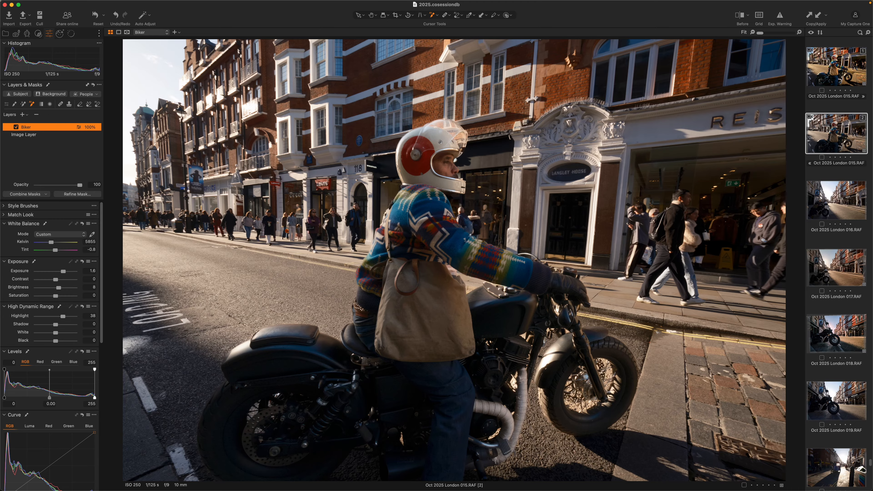
Add a second adjustment layer and copy its mask from the Biker layer.
click(22, 114)
right_click(30, 130)
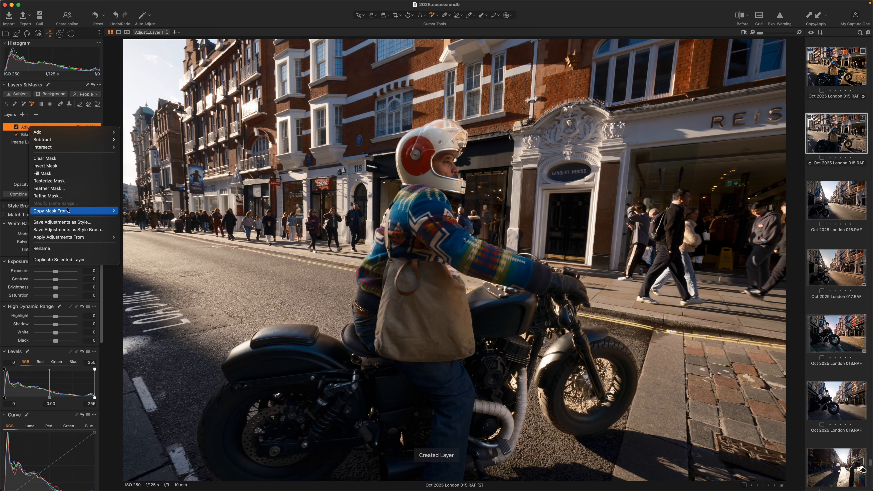
mouse_move(72, 211)
click(131, 218)
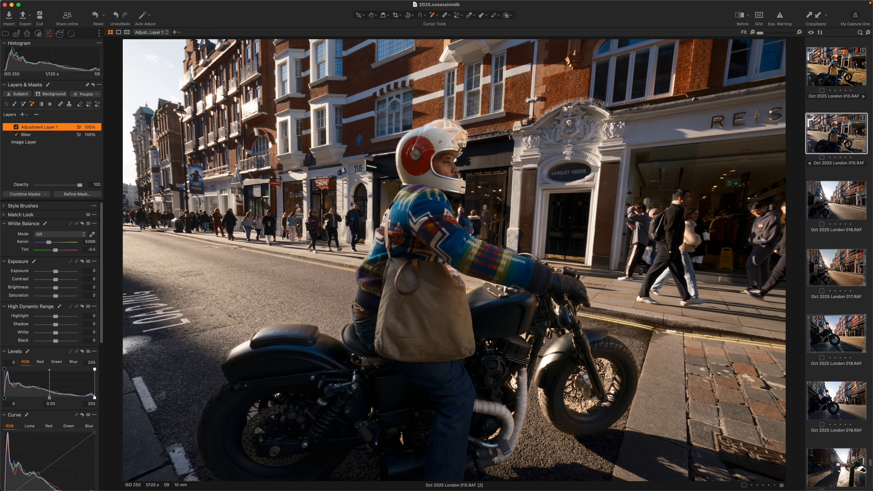
Rename the new adjustment layer as Bike grad.
double_click(40, 127)
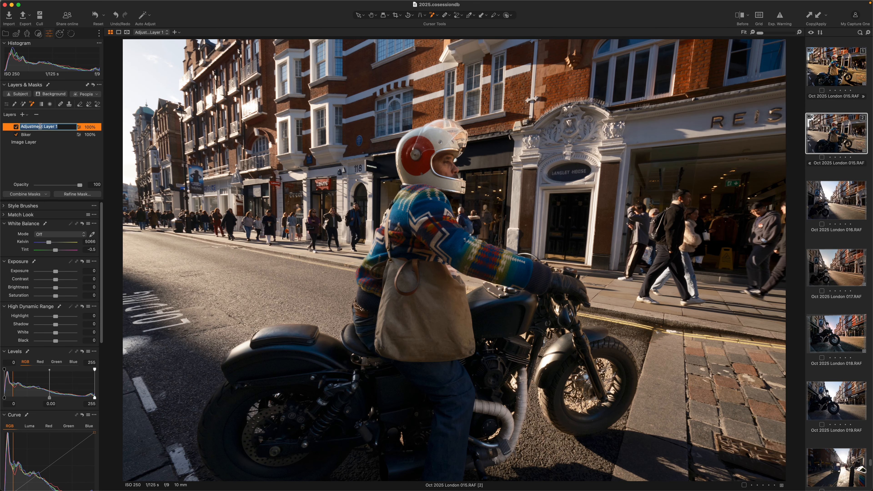
text(Bike grad)
key(Return)
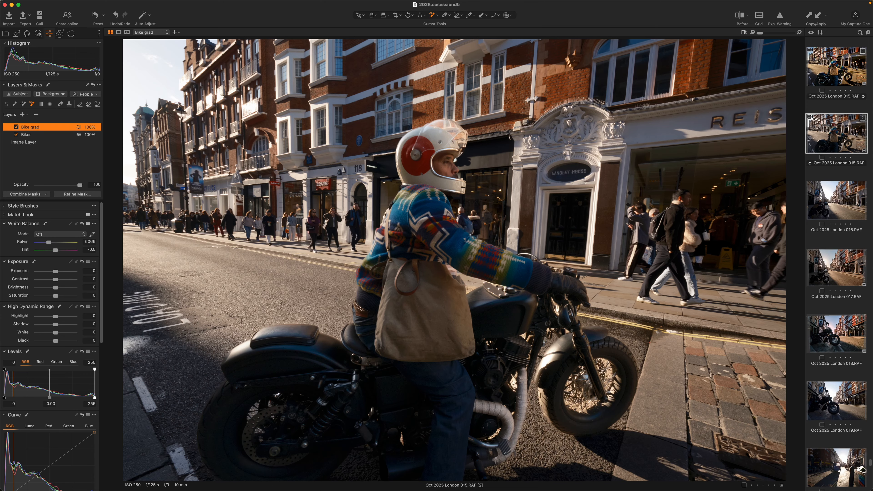
Intersect the Bike grad mask with a slightly tilted linear gradient running from the rear wheel's base up to the rider's back.
click(44, 194)
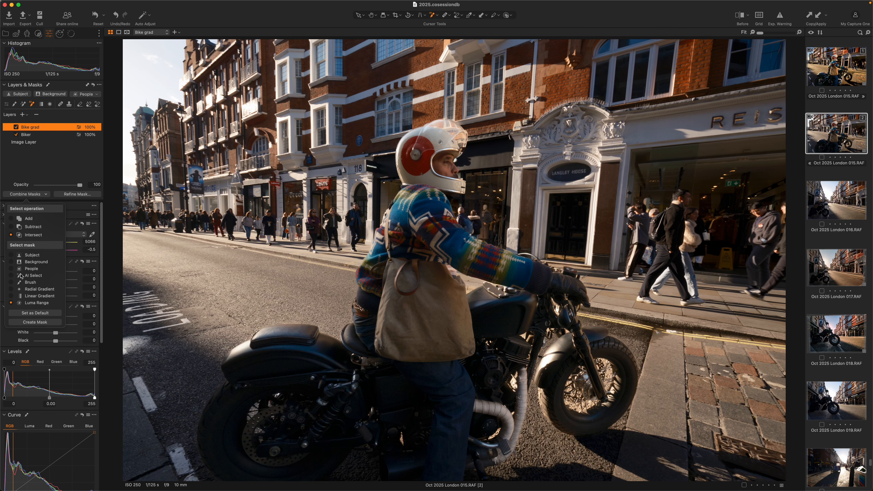
click(11, 296)
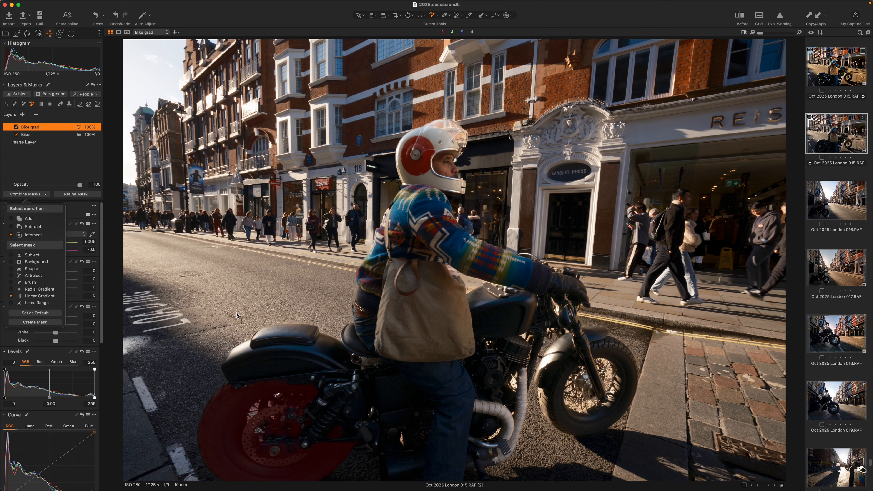
click(35, 322)
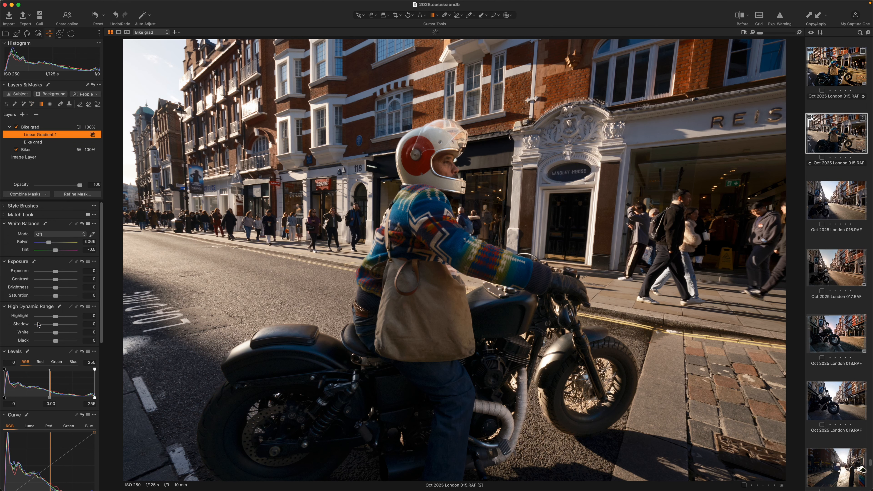
mouse_move(318, 458)
mouse_down()
mouse_move(357, 359)
mouse_move(371, 292)
mouse_move(359, 216)
mouse_up()
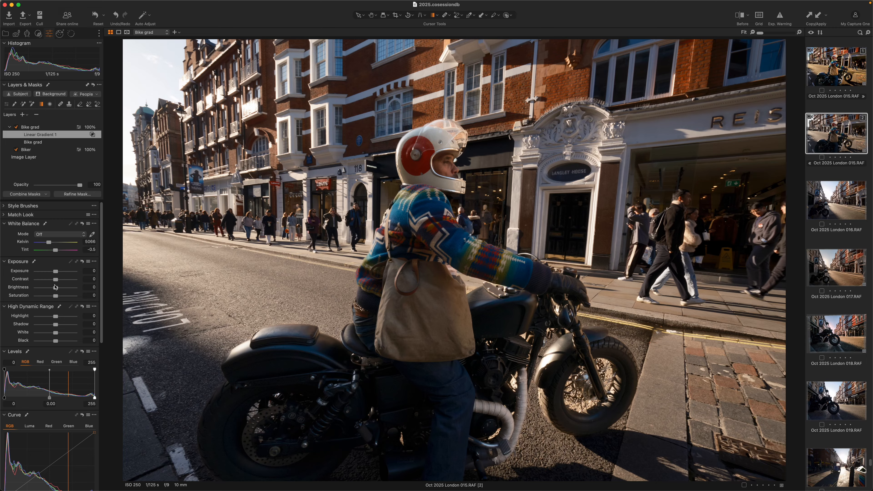
Set the Bike grad layer's Shadow to 26, Brightness to 3, and its input levels to black 9 and white 193.
drag(59, 326, 63, 327)
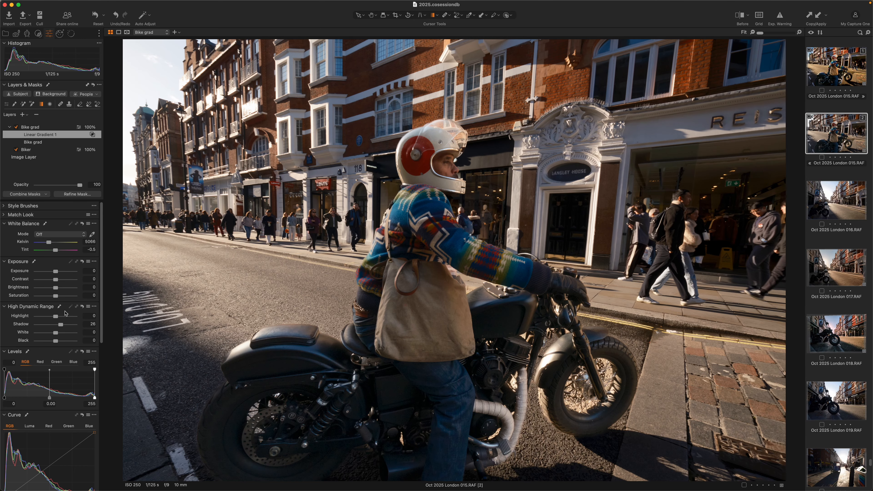
drag(59, 290, 61, 290)
drag(5, 397, 8, 398)
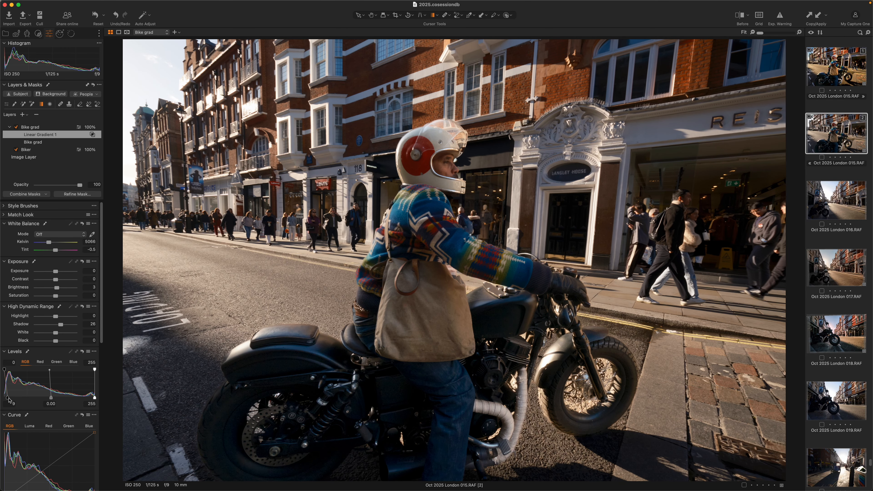
drag(94, 399, 71, 398)
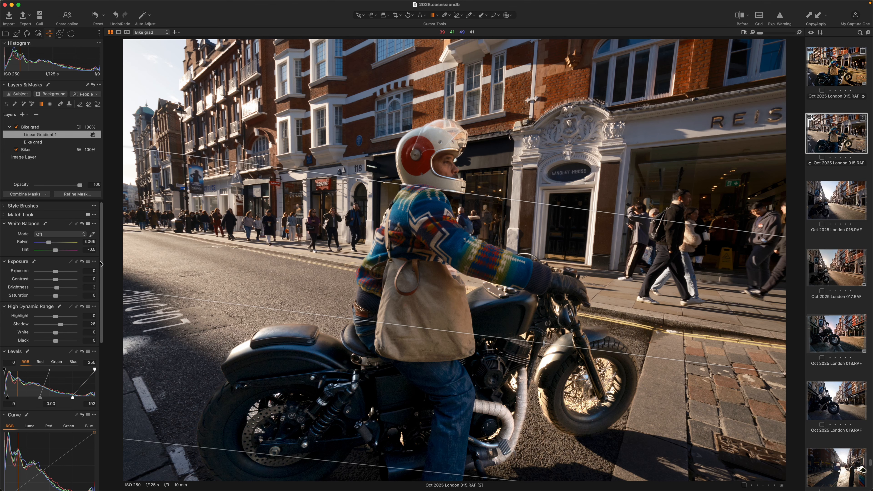
Compare the photo with and without the Bike grad layer.
click(16, 128)
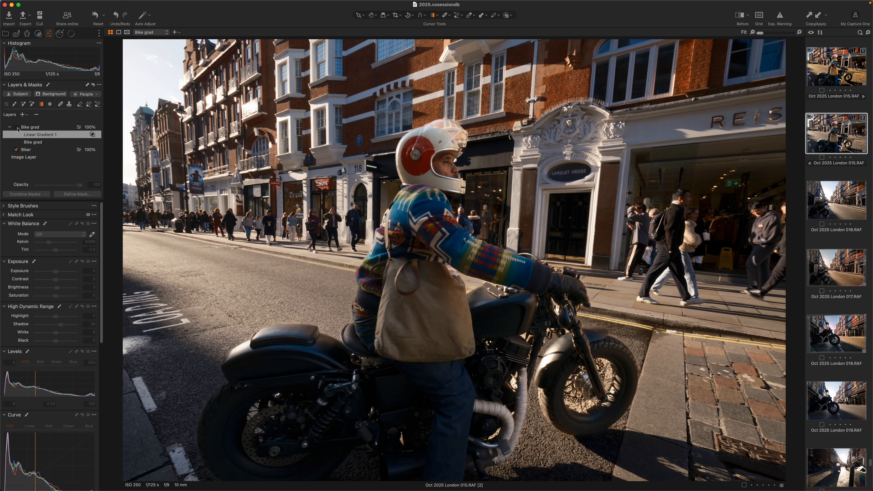
click(17, 127)
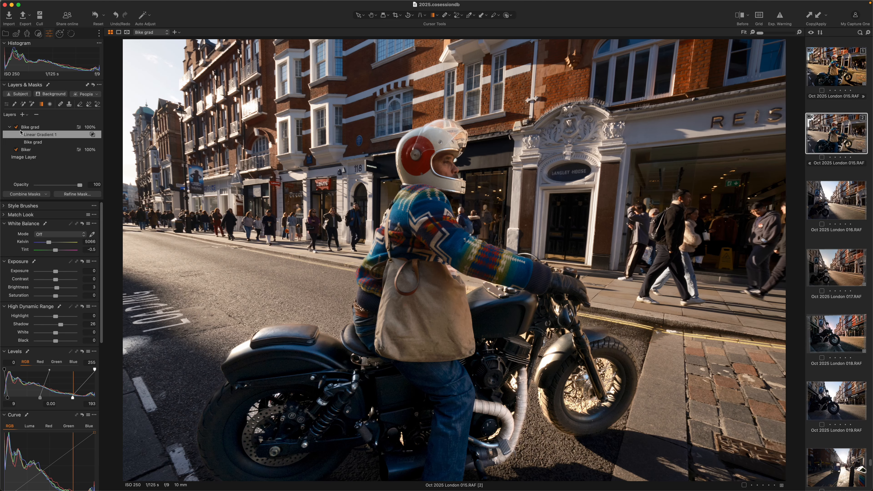
click(17, 127)
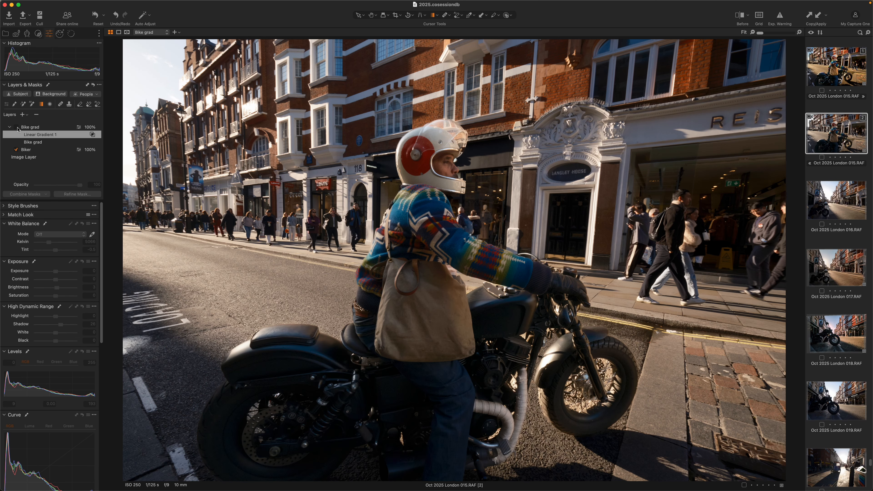
click(17, 128)
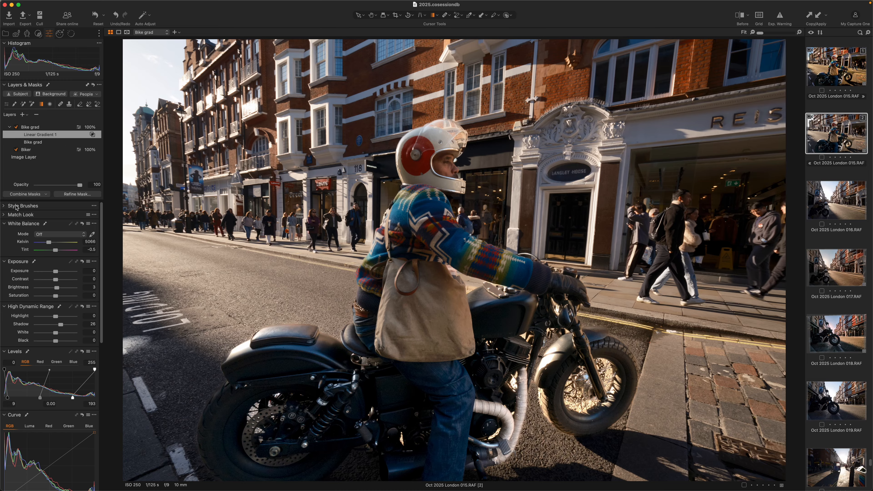
Subtract a linear gradient from the Bike grad mask across the front wheel and adjust its placement.
click(46, 195)
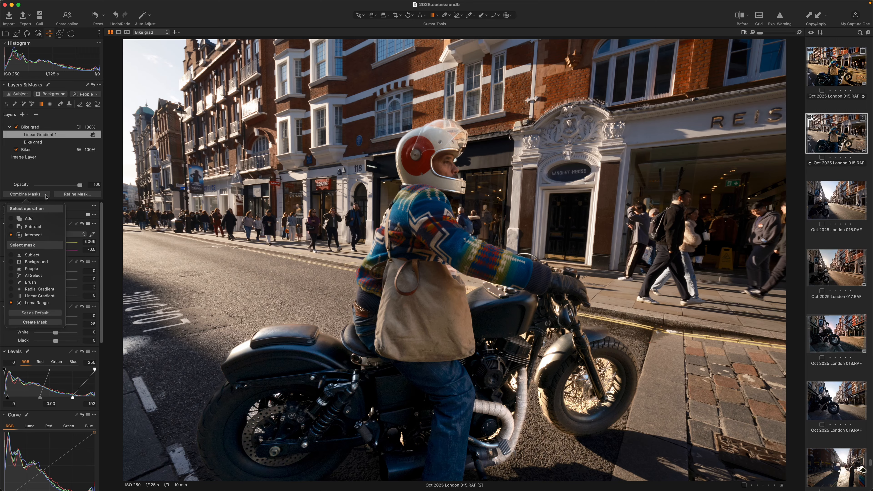
click(11, 235)
click(35, 322)
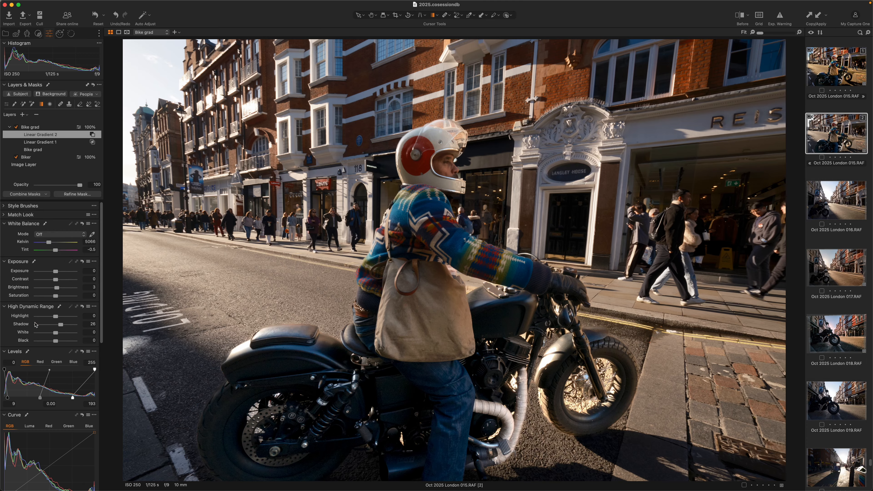
drag(609, 426, 507, 357)
drag(597, 376, 561, 382)
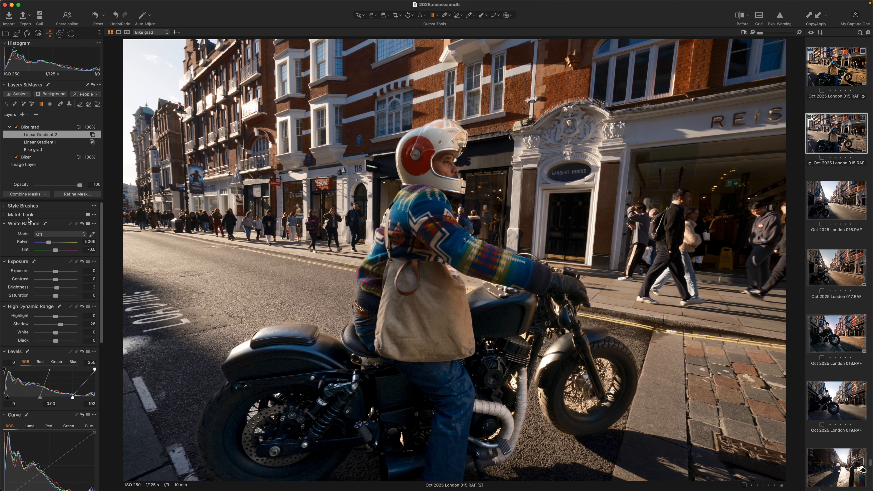
Warm the Bike grad layer's white balance to about 6700 Kelvin and compare the photo with the layer off and on.
click(46, 127)
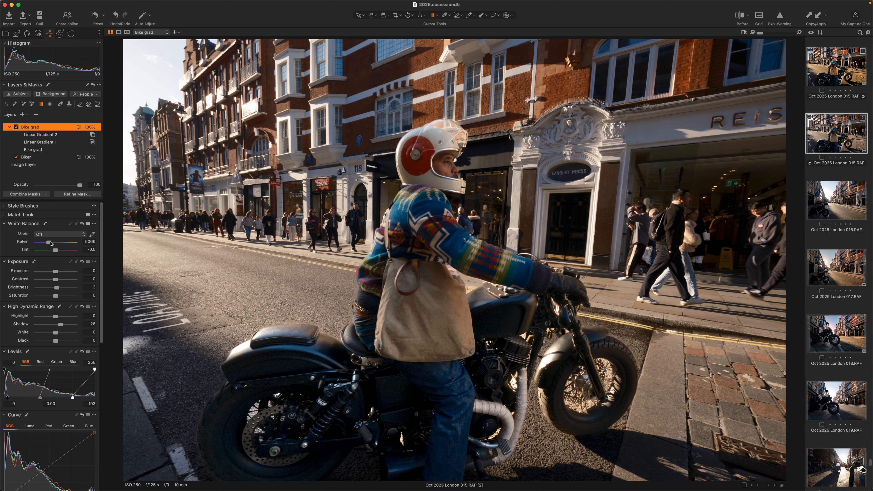
drag(50, 242, 57, 244)
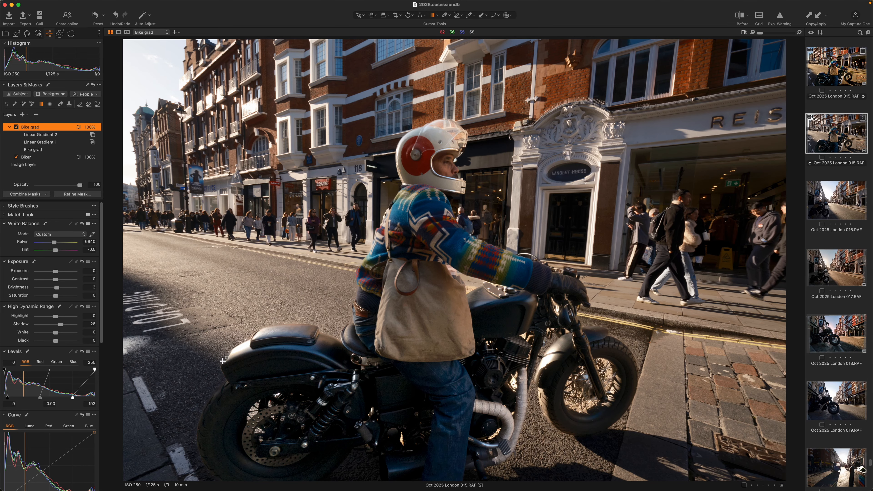
click(16, 127)
click(16, 127)
Subtract a brush mask from Bike grad, shrink the brush, and paint over the road beside and behind the rear wheel.
click(46, 195)
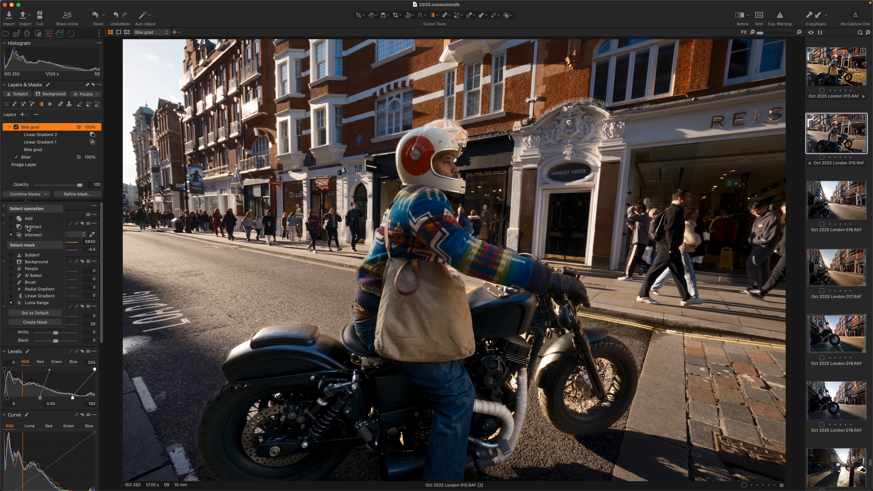
click(11, 282)
click(27, 322)
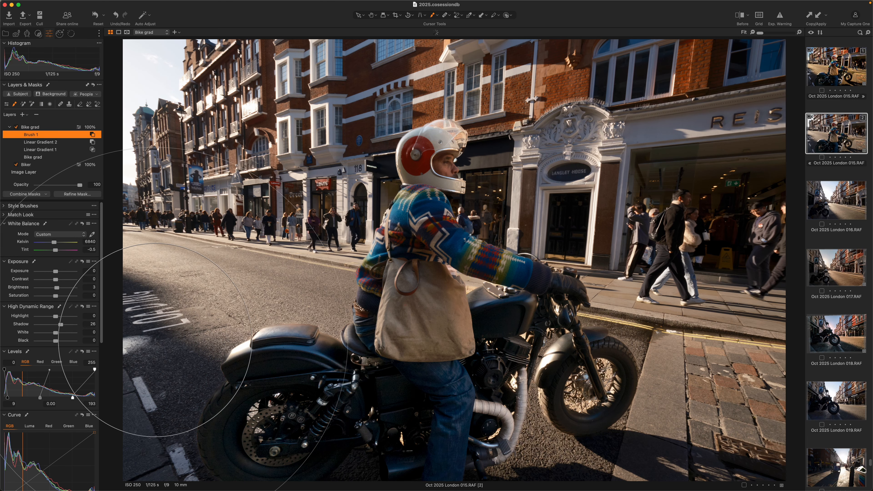
drag(180, 329, 110, 330)
right_click(180, 330)
drag(188, 353, 160, 353)
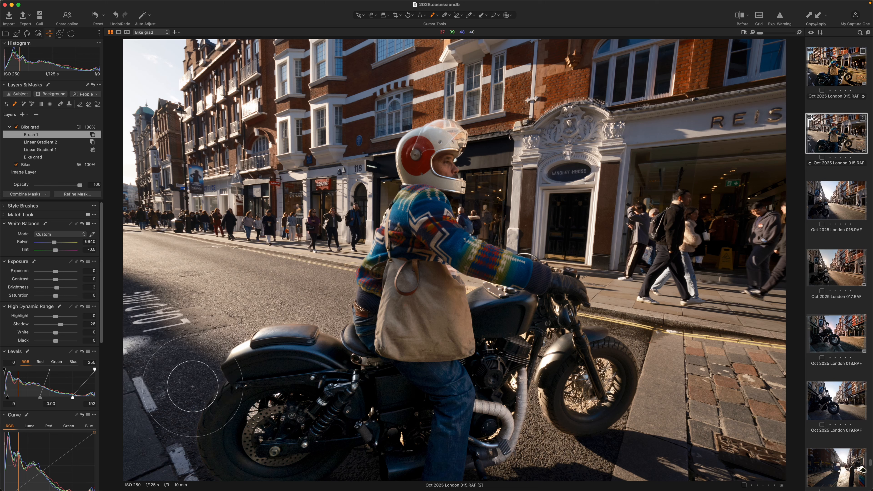
mouse_move(195, 381)
mouse_down()
mouse_move(184, 452)
mouse_move(199, 476)
mouse_move(182, 431)
mouse_move(201, 390)
mouse_move(187, 434)
mouse_move(203, 466)
mouse_move(191, 450)
mouse_move(199, 396)
mouse_move(189, 472)
mouse_move(181, 444)
mouse_move(191, 393)
mouse_move(207, 468)
mouse_move(197, 463)
mouse_move(198, 385)
mouse_move(202, 458)
mouse_move(190, 458)
mouse_move(214, 481)
mouse_move(203, 476)
mouse_move(190, 421)
mouse_move(196, 408)
mouse_move(133, 452)
mouse_up()
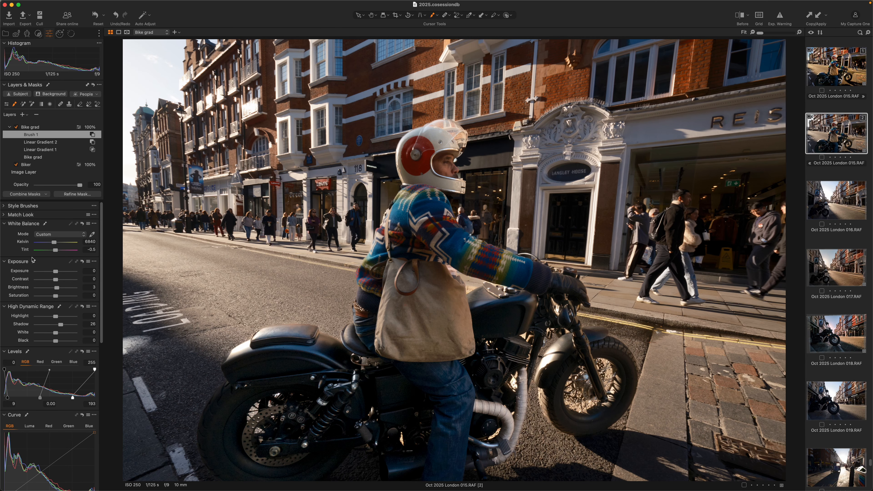
Collapse the Bike grad layer's mask list and add a new filled adjustment layer.
click(9, 127)
click(22, 115)
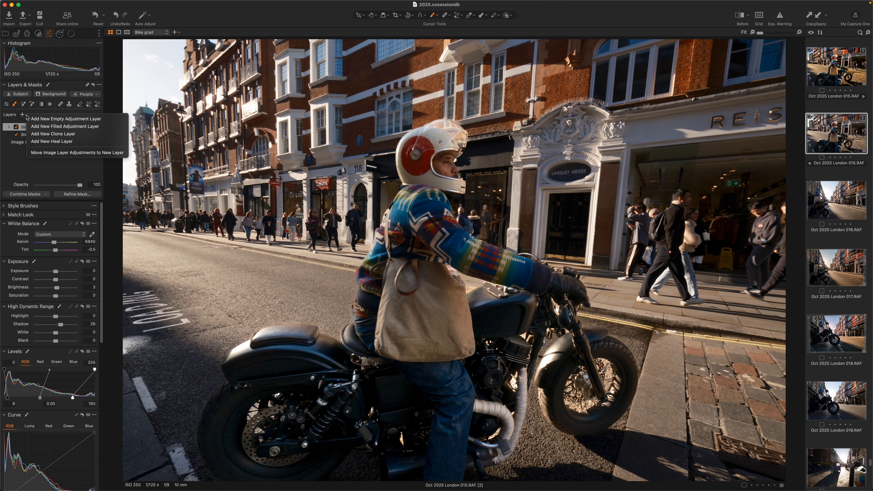
click(47, 126)
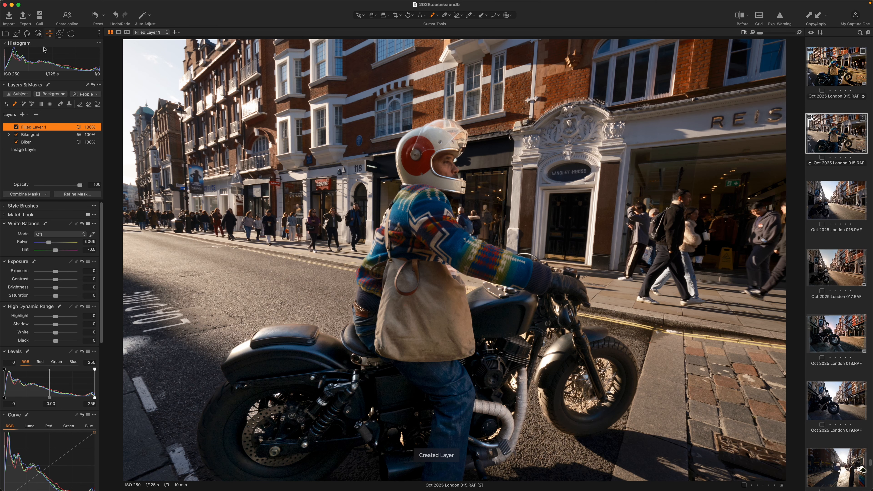
Apply the General Warming and Contrast custom style to a new layer and set that layer's opacity to 46.
click(38, 34)
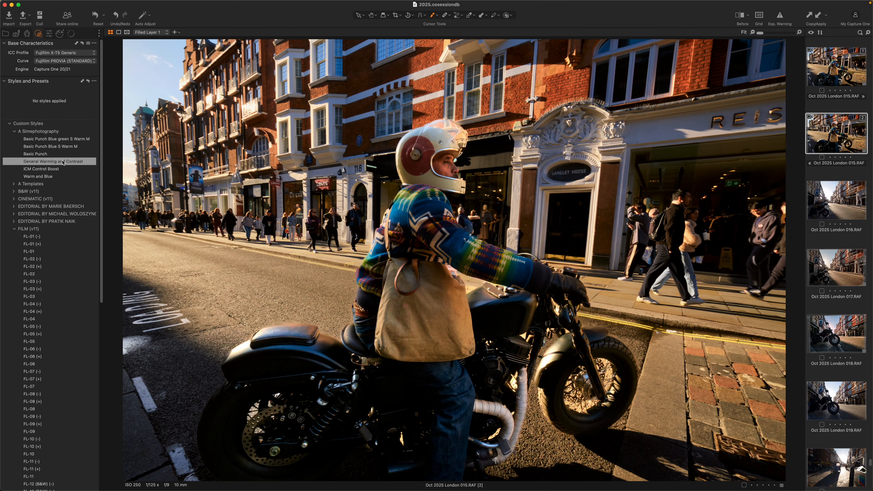
right_click(63, 163)
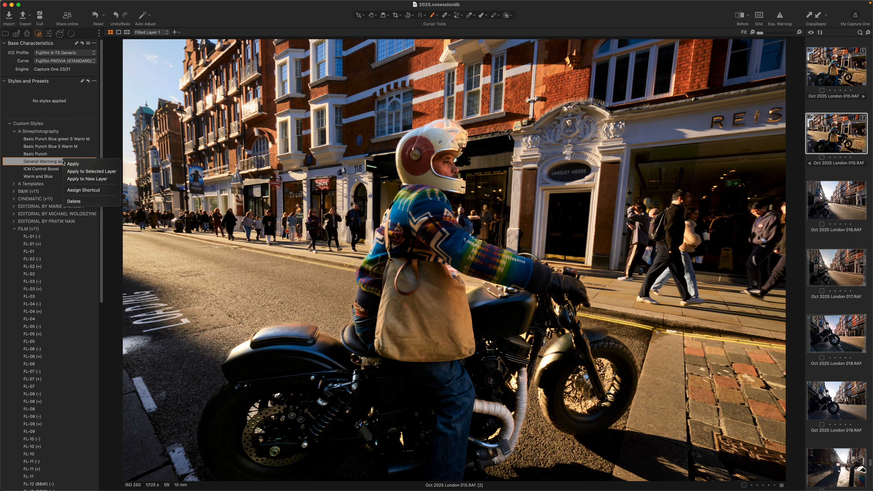
click(84, 177)
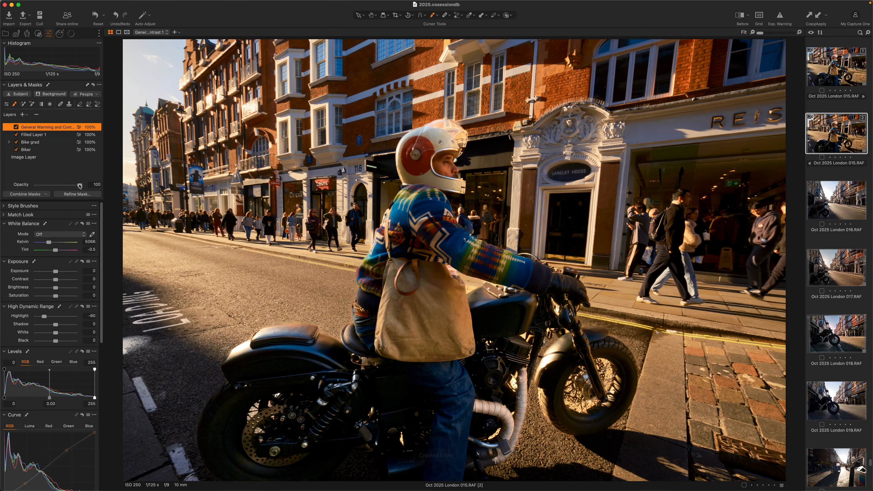
drag(79, 186, 57, 187)
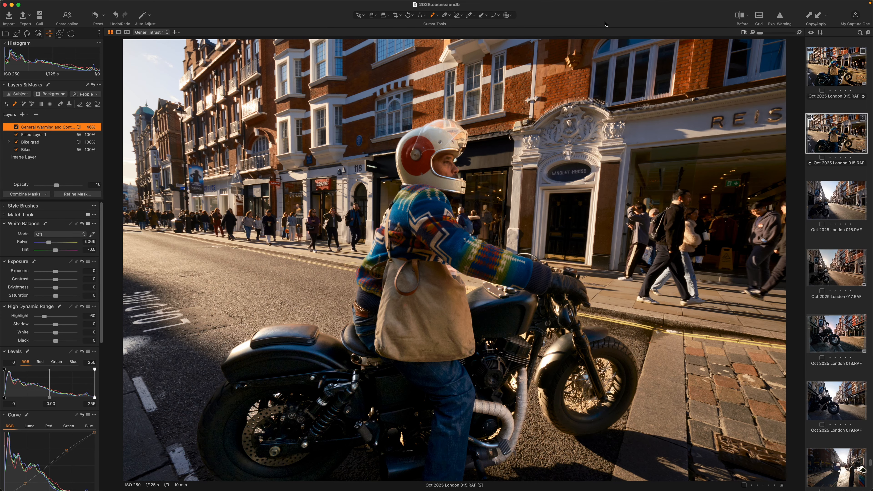
Compare the edited motorcyclist photo with its original, unadjusted version twice.
click(741, 17)
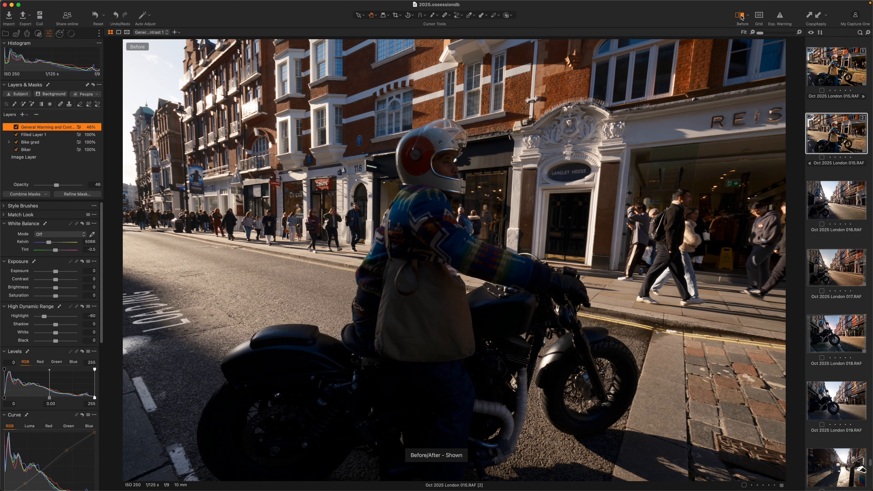
click(741, 17)
click(742, 17)
click(741, 16)
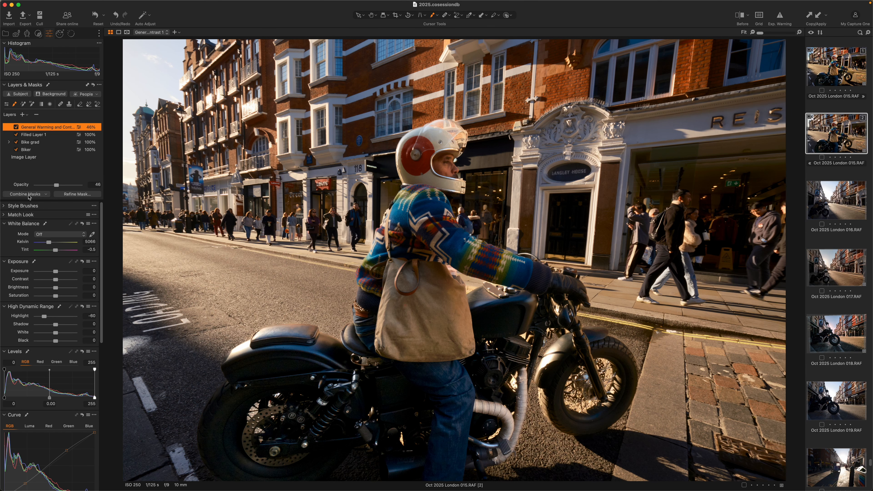
Expand the Bike grad layer's masks and show its combined mask over the motorcycle, then hide the overlay.
click(9, 143)
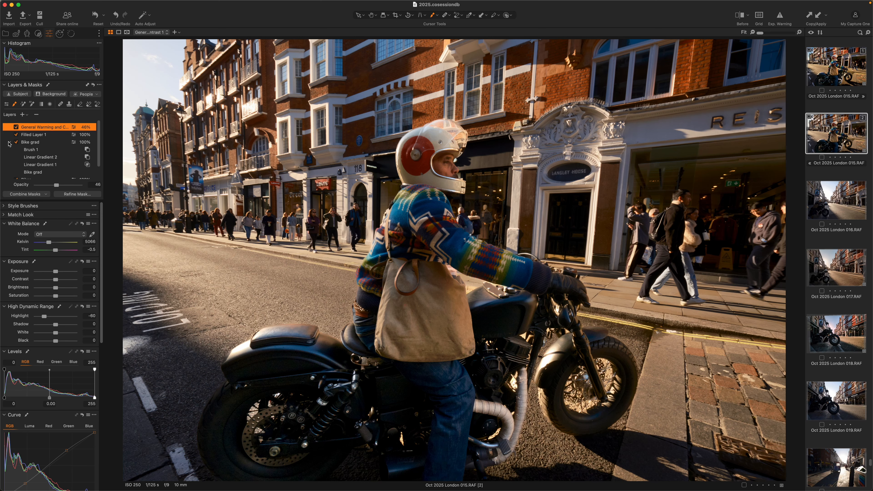
click(39, 145)
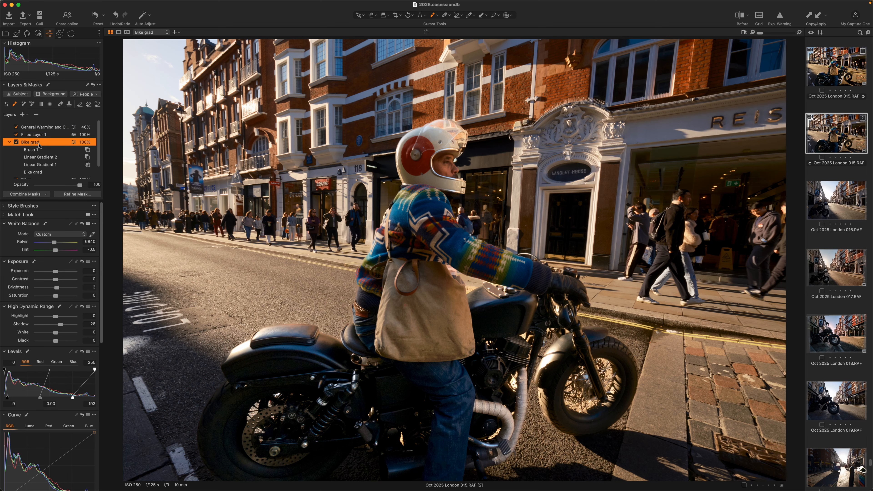
key(m)
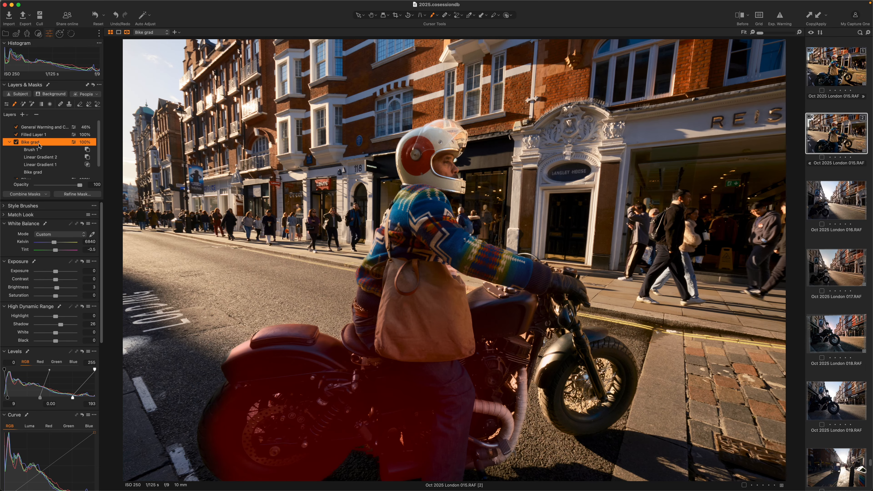
key(m)
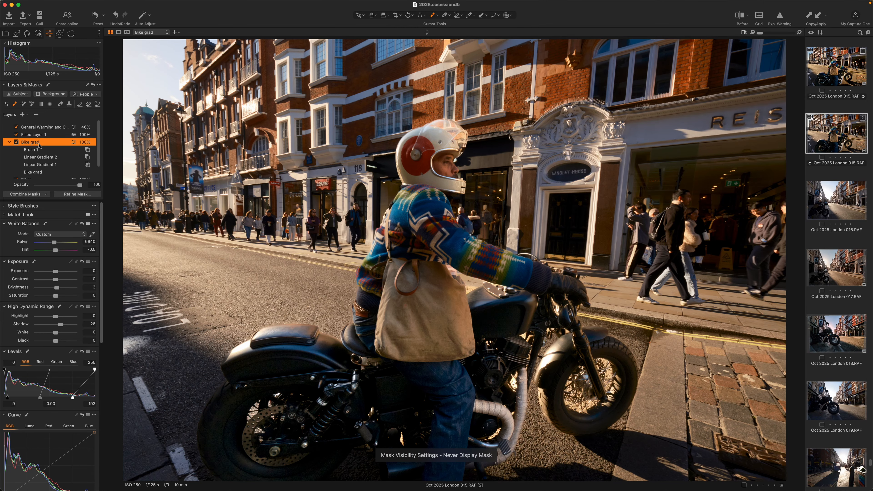